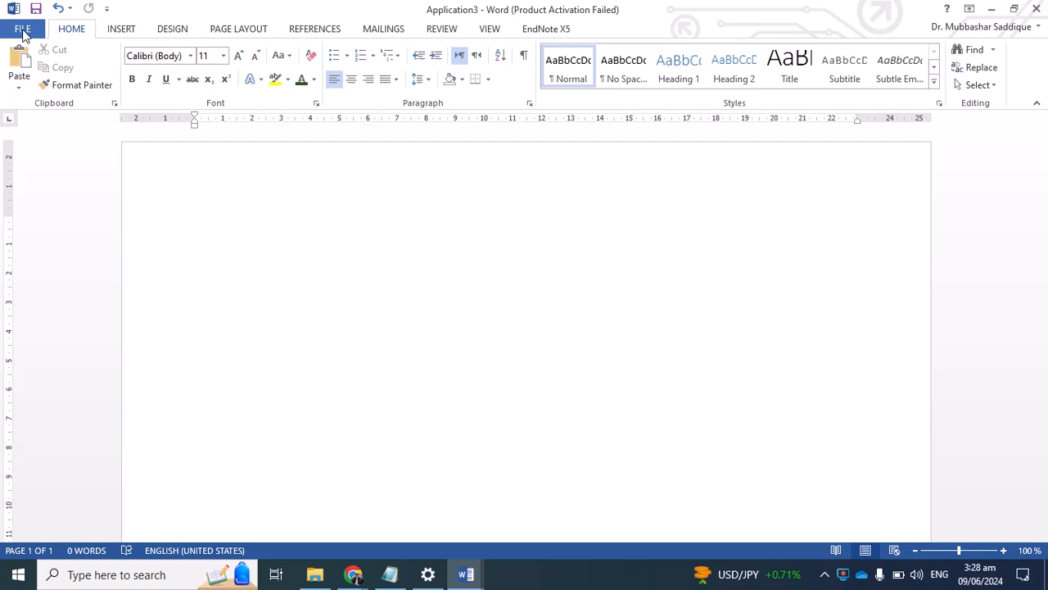
left_click(22, 29)
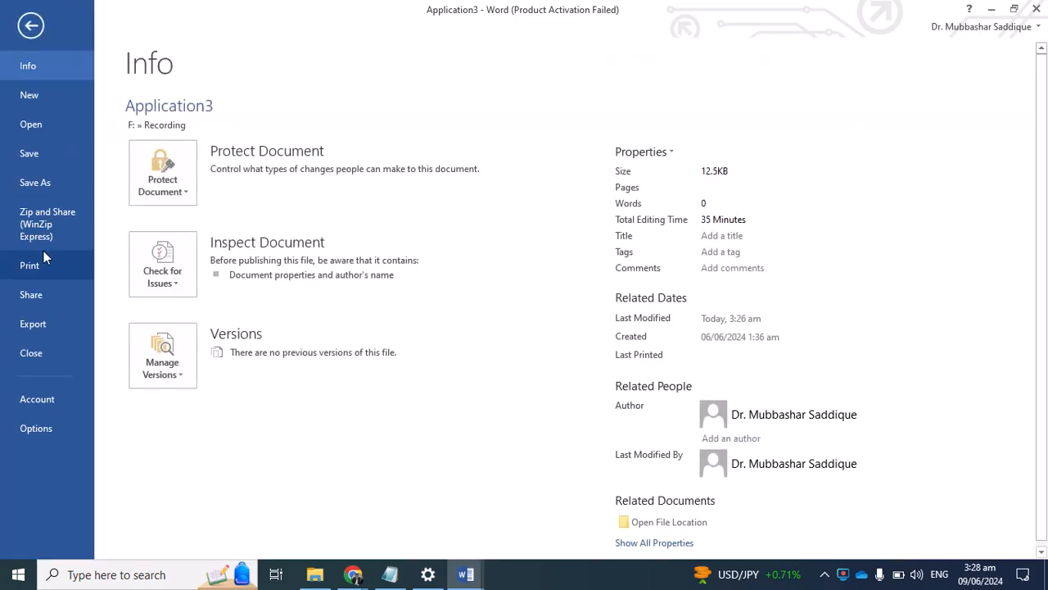
left_click(28, 27)
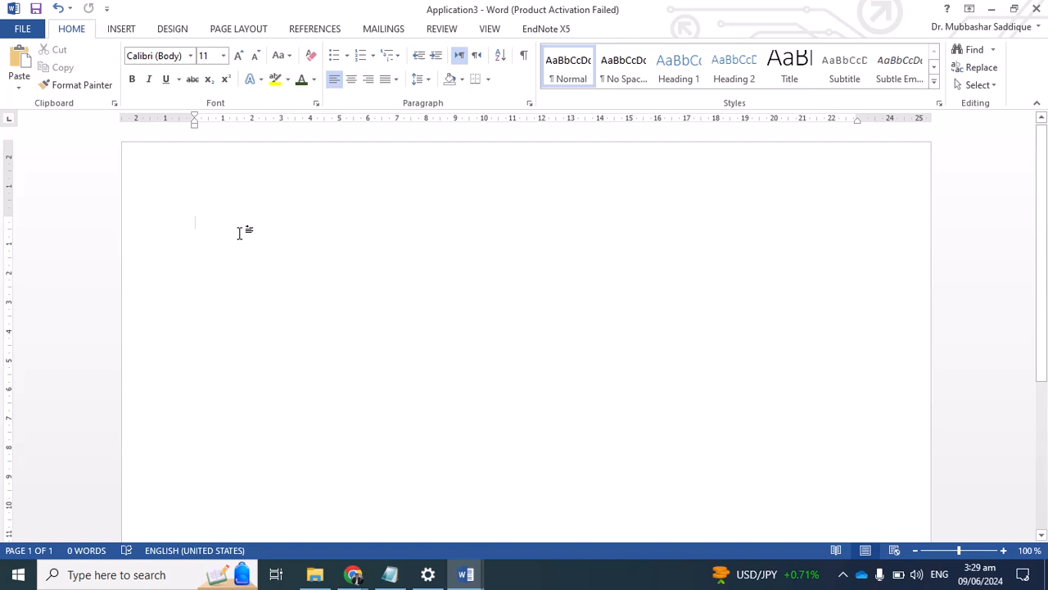
Step: Insert a table with 3 columns and 2 rows into the blank document
left_click(119, 32)
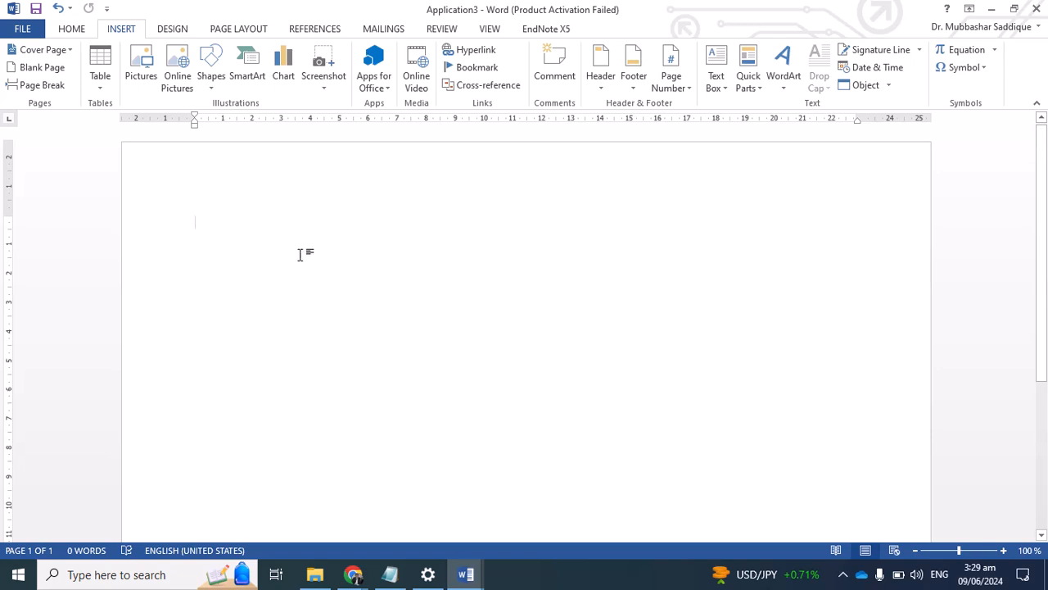
left_click(101, 87)
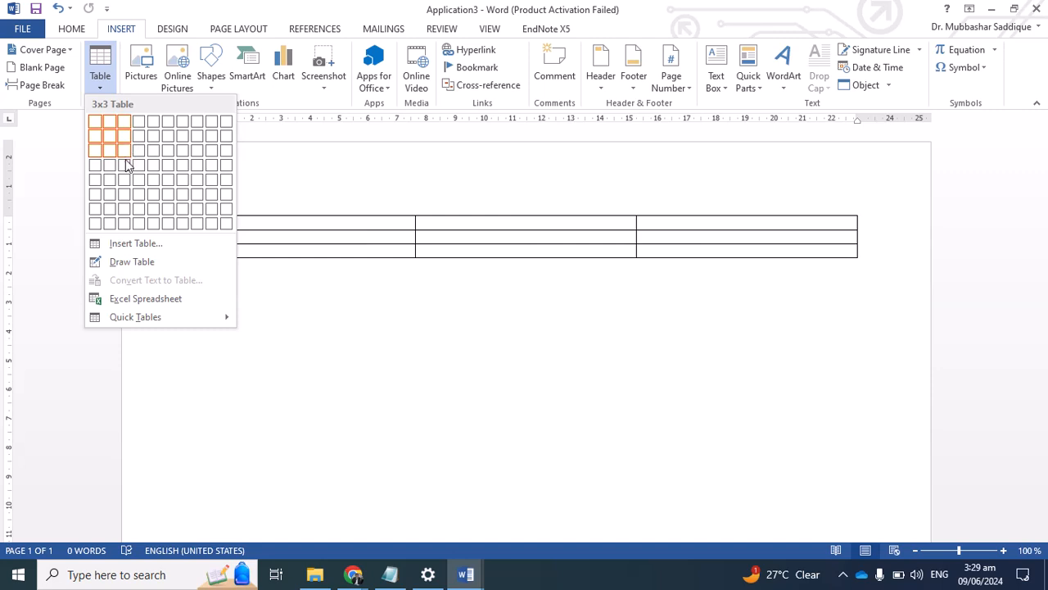
left_click(136, 243)
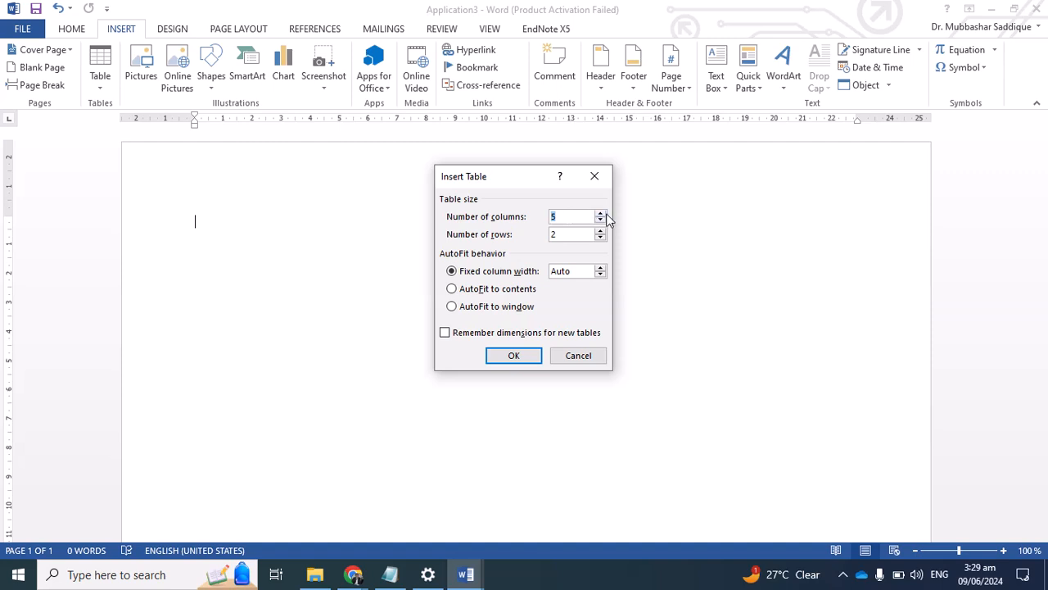
type("2")
key("BackSpace")
type("3")
left_click(521, 354)
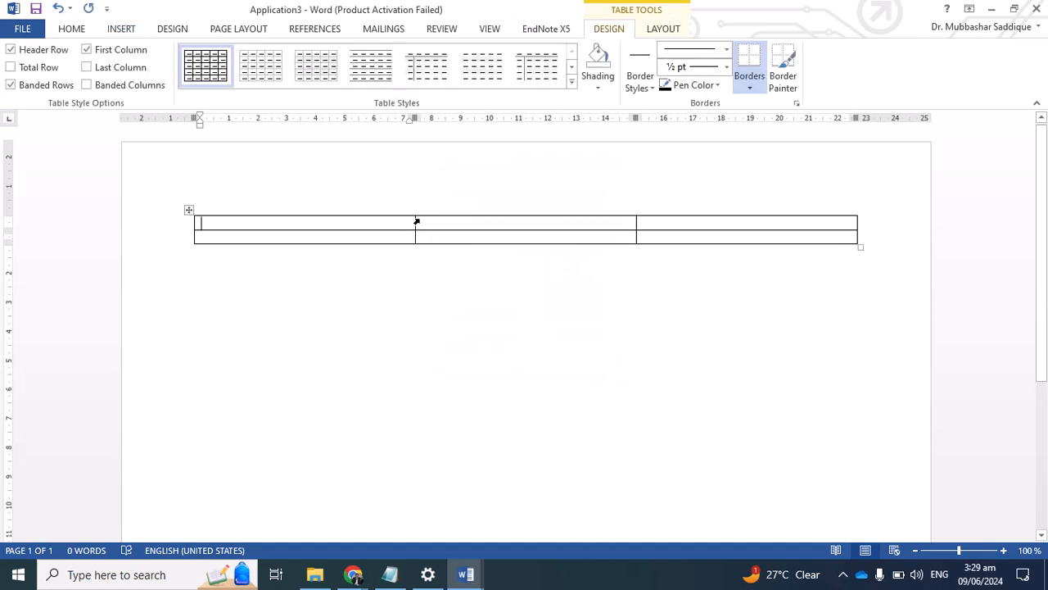
Step: Enter the column headings "Sr. No.", "Name" and "Father Name" in the table's first row
type("Sr. No.")
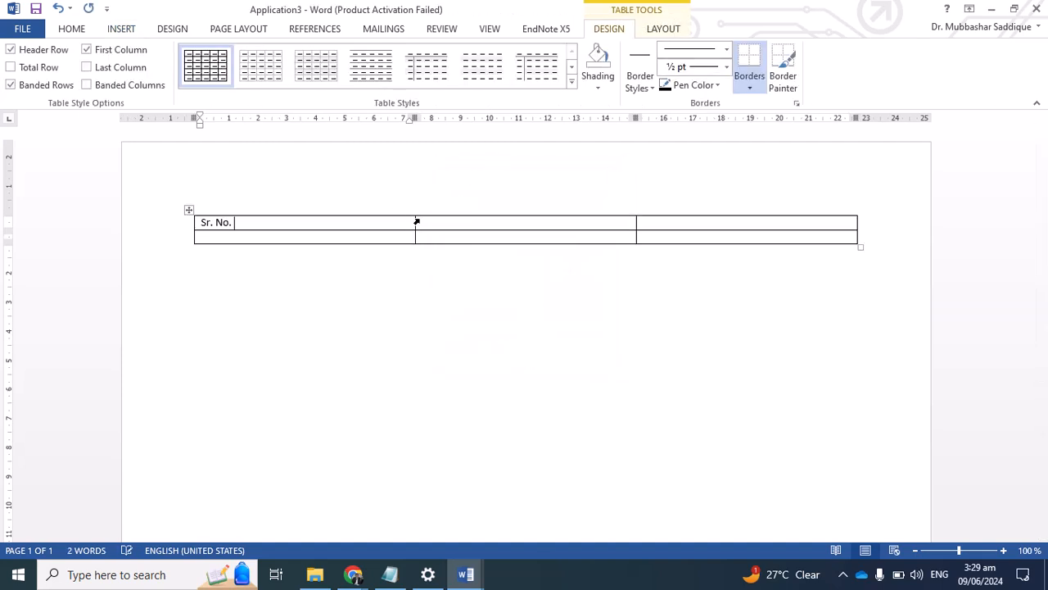
key("Tab")
type("Name")
key("Tab")
type("FAther")
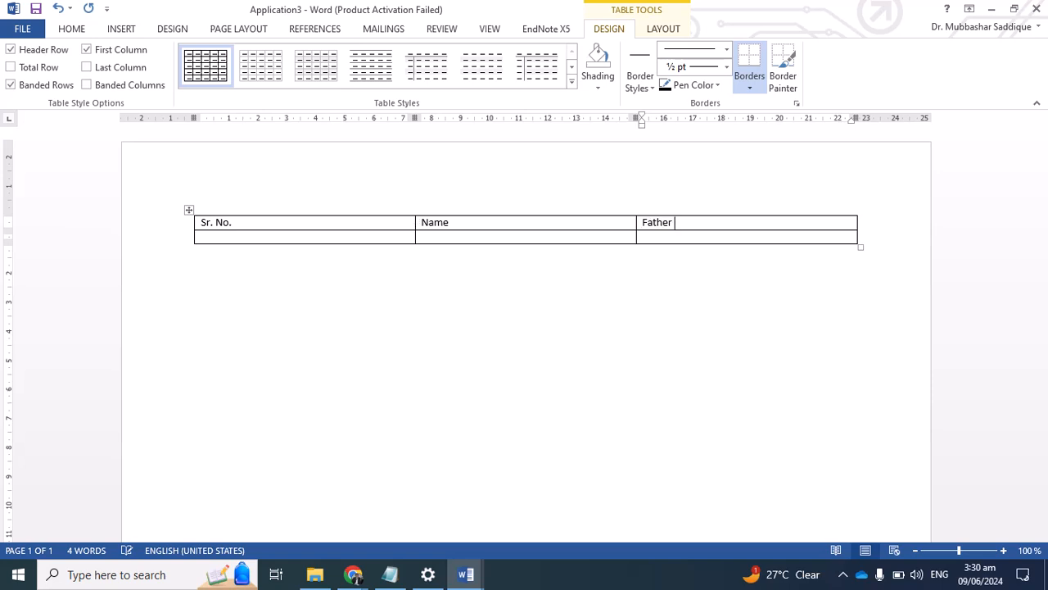
type(" Name")
Step: Fill the second table row with serial number 1, the person's name and the father's name
key("Tab")
type("1")
key("Tab")
type("Ali")
key("Tab")
type("Atal uu")
key("BackSpace")
type("llah")
Step: Add a third table row with serial number "2.", the second person's name and the father's name
key("Tab")
type("2.")
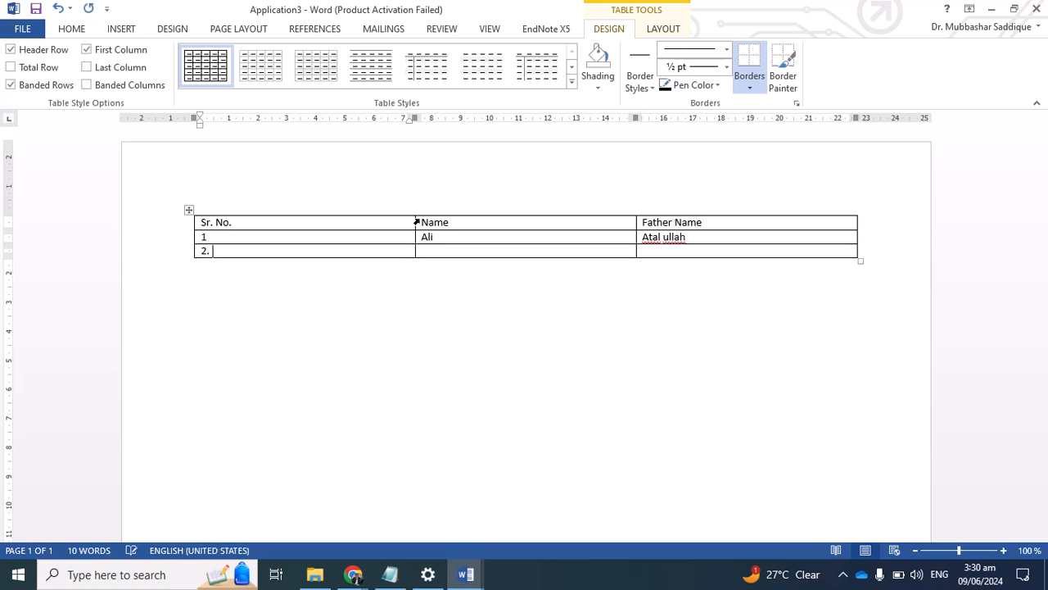
key("Tab")
type("Muhama")
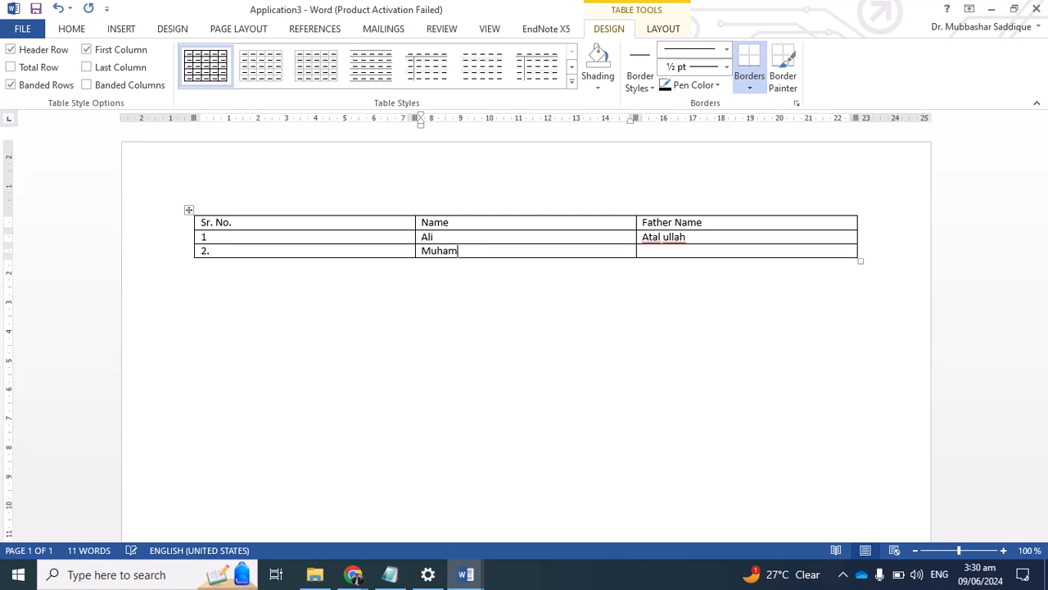
type("ad")
key("Tab")
type("Ash")
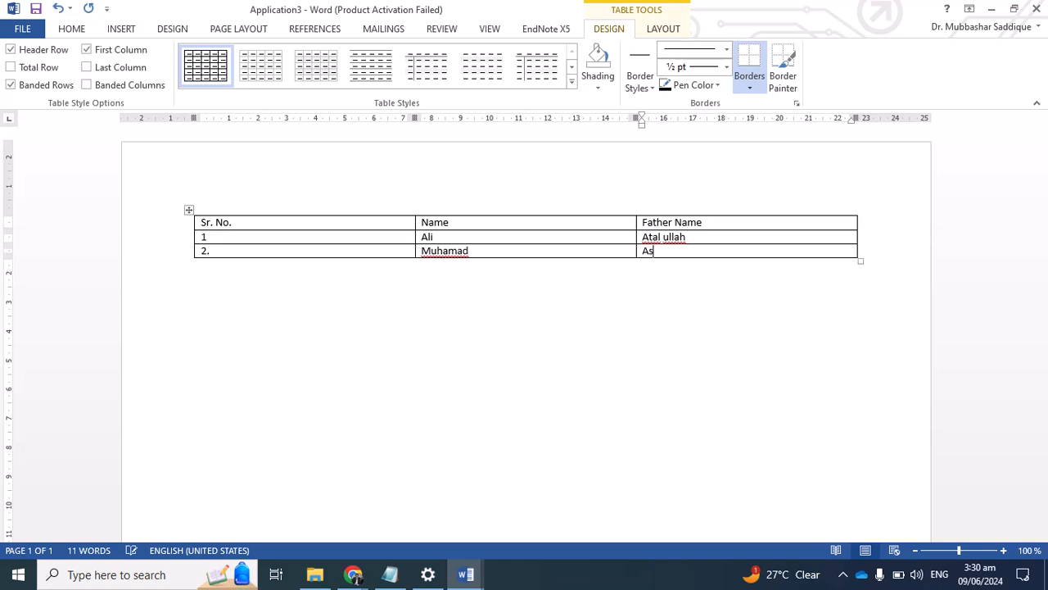
type("raf")
Step: Narrow the Sr. No. column so that it just fits its heading
left_click(321, 416)
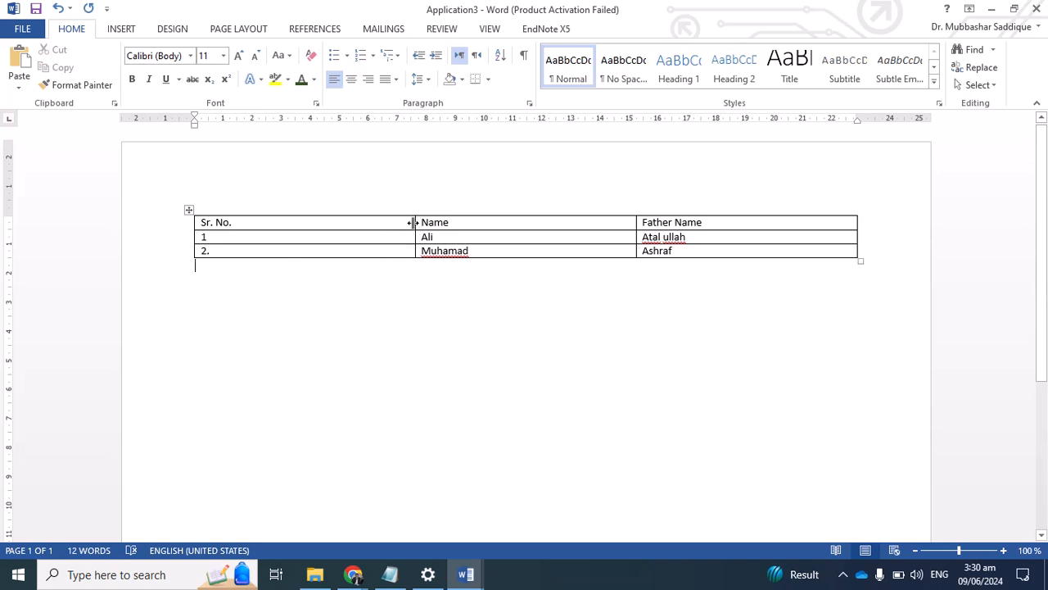
left_click_drag(413, 222, 240, 234)
left_click(308, 226)
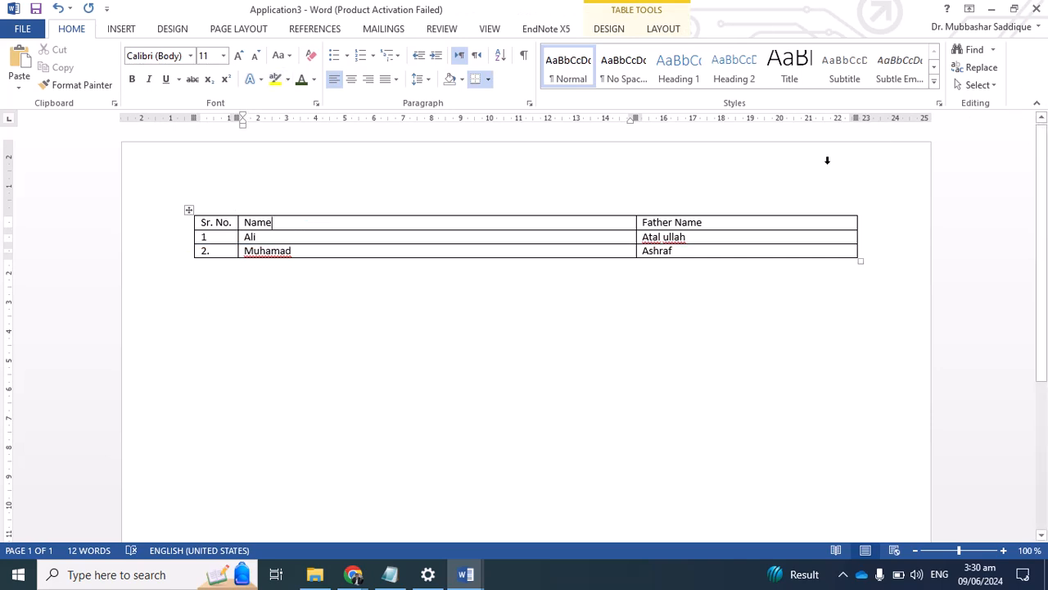
Step: Make the text of the entire header row bold
left_click_drag(721, 223, 496, 218)
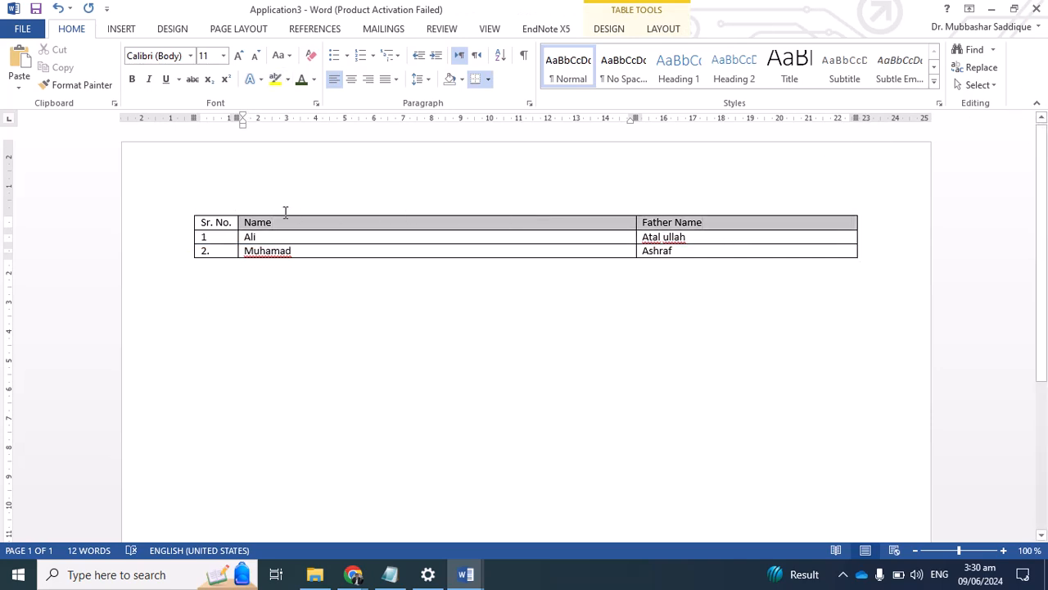
left_click_drag(285, 212, 142, 205)
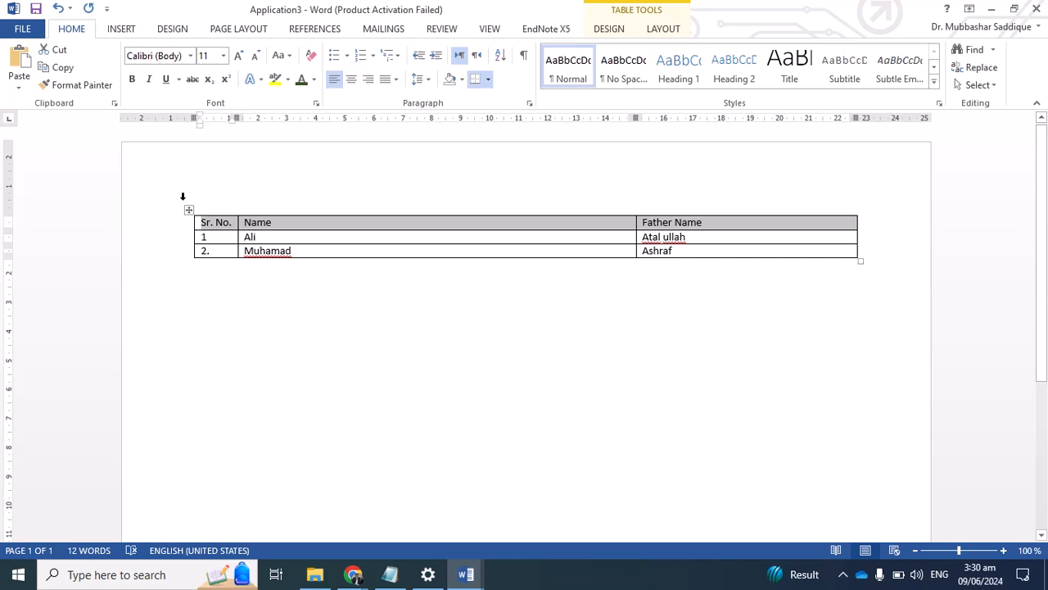
key("ctrl+b")
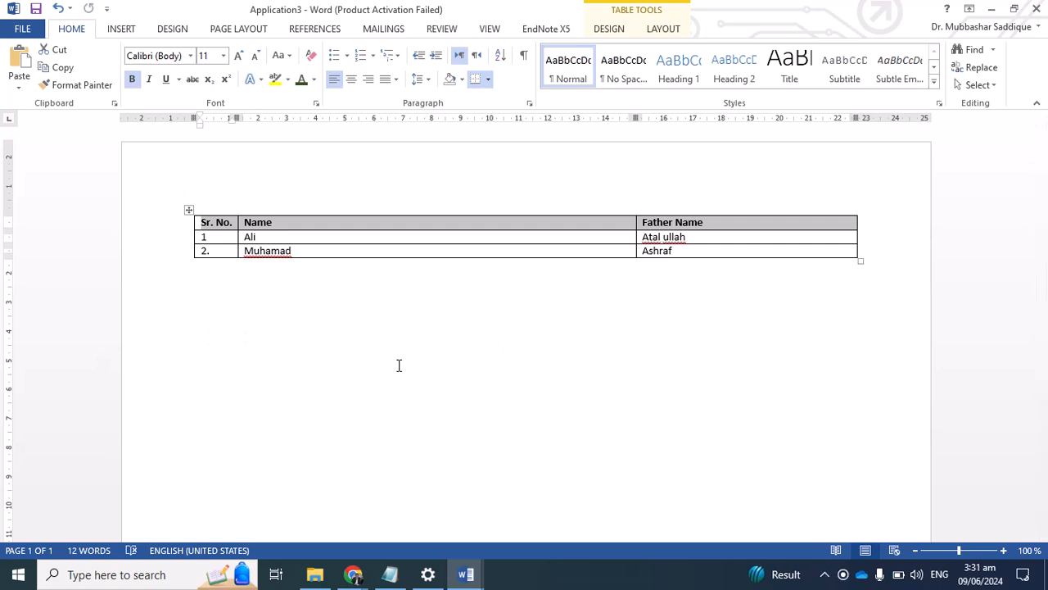
Step: Enlarge the header row text to size 16 and centre it horizontally in its cells
key("ctrl+bracketright")
key("ctrl+bracketright")
key("ctrl+bracketright")
key("ctrl+bracketright")
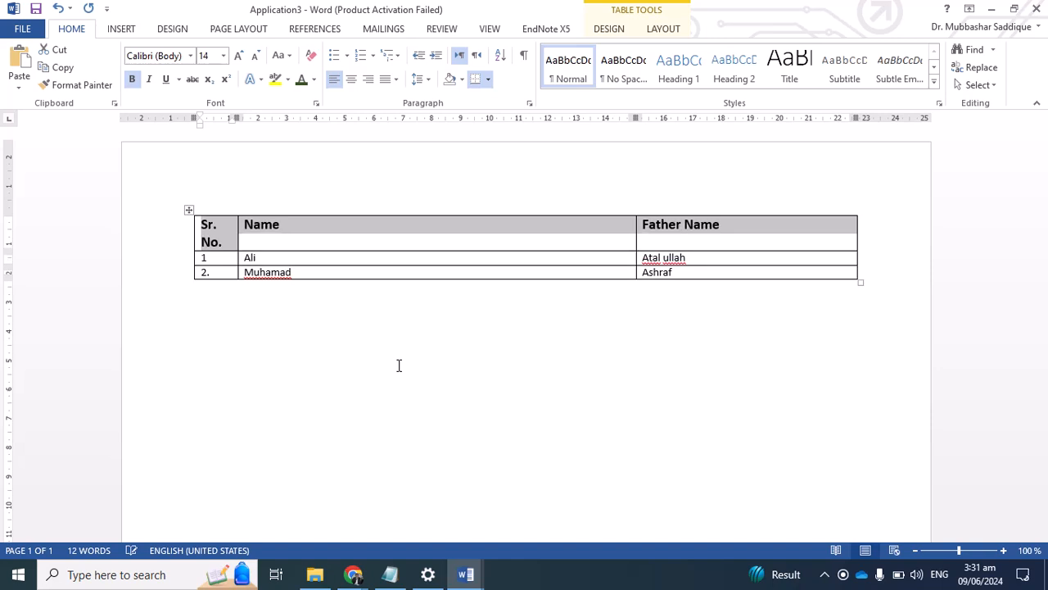
key("ctrl+bracketright")
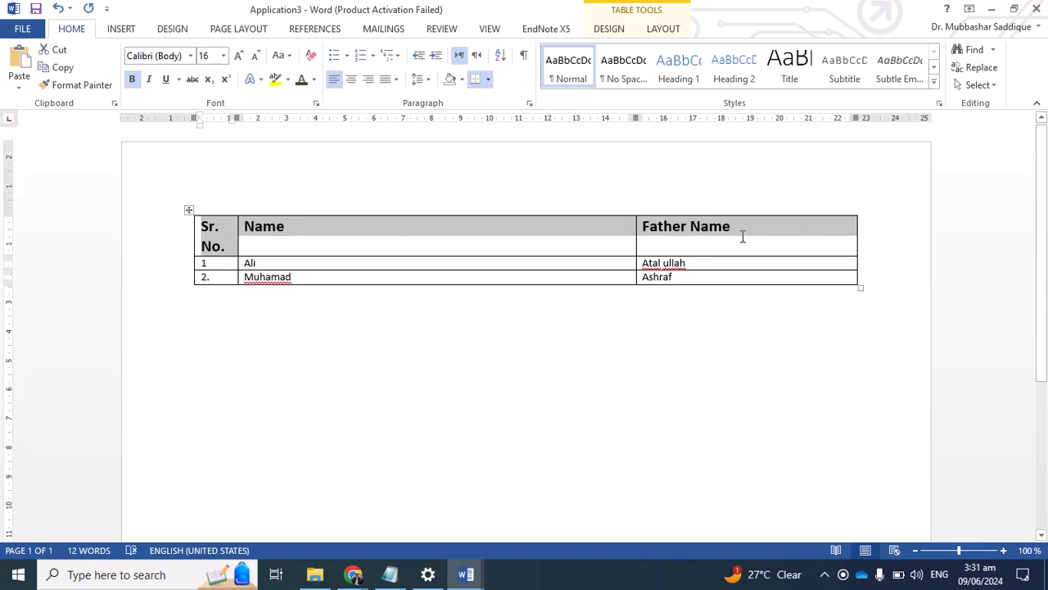
key("ctrl+e")
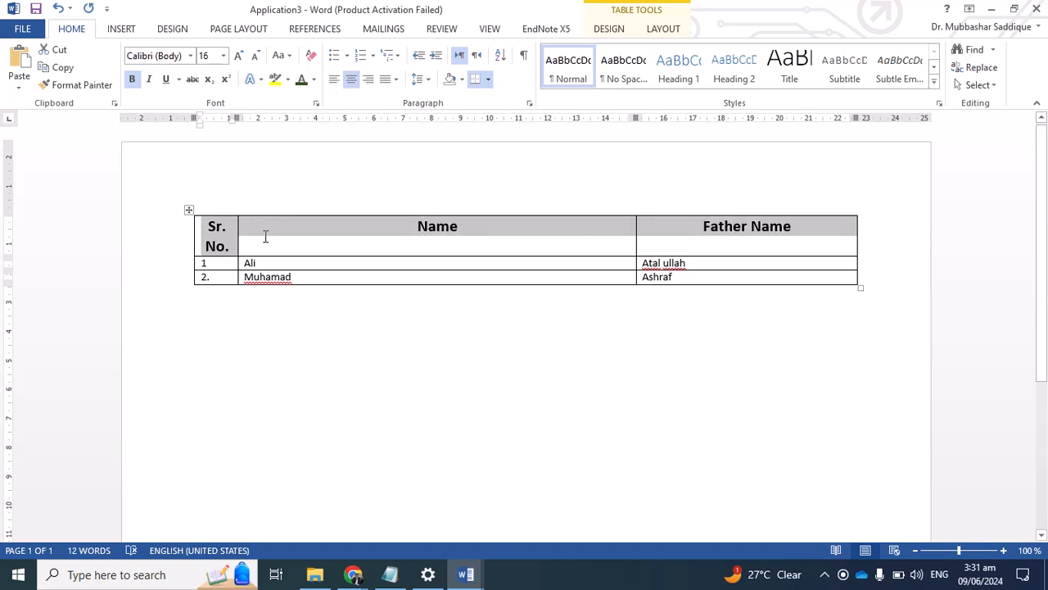
Step: Narrow the Name column to less than half its width and the Father Name column to about 7.5 cm
left_click(302, 266)
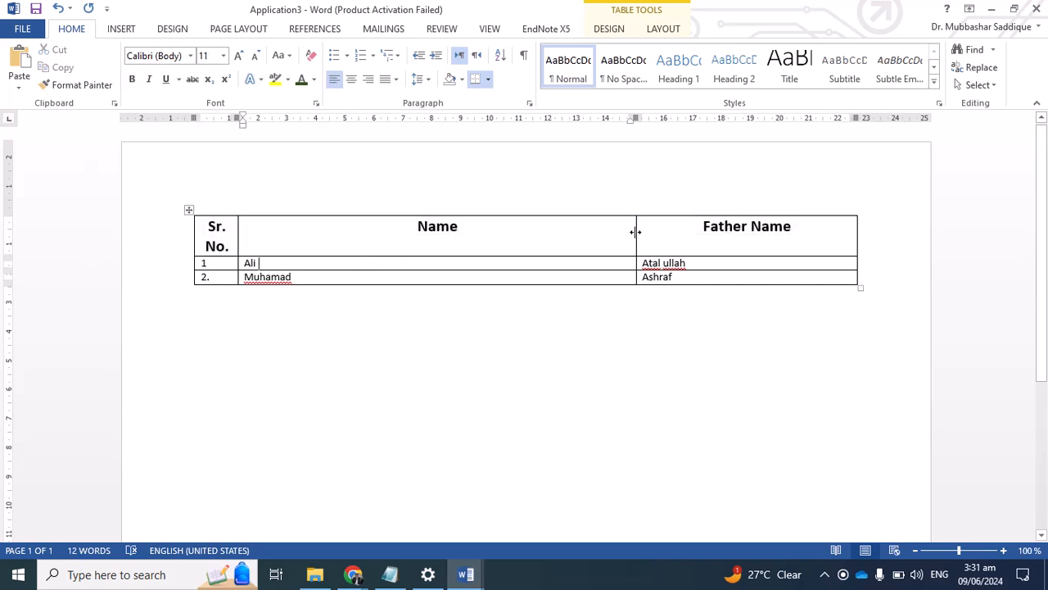
left_click_drag(636, 232, 422, 244)
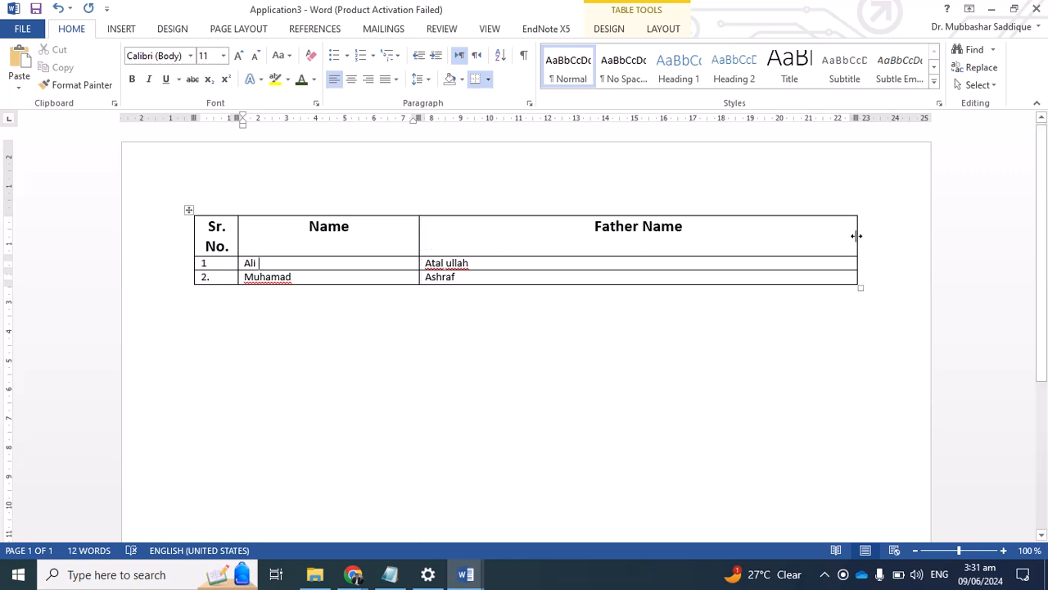
left_click_drag(857, 236, 637, 235)
Step: Insert a column to the right of Father Name and give it the heading "Address"
left_click(579, 226)
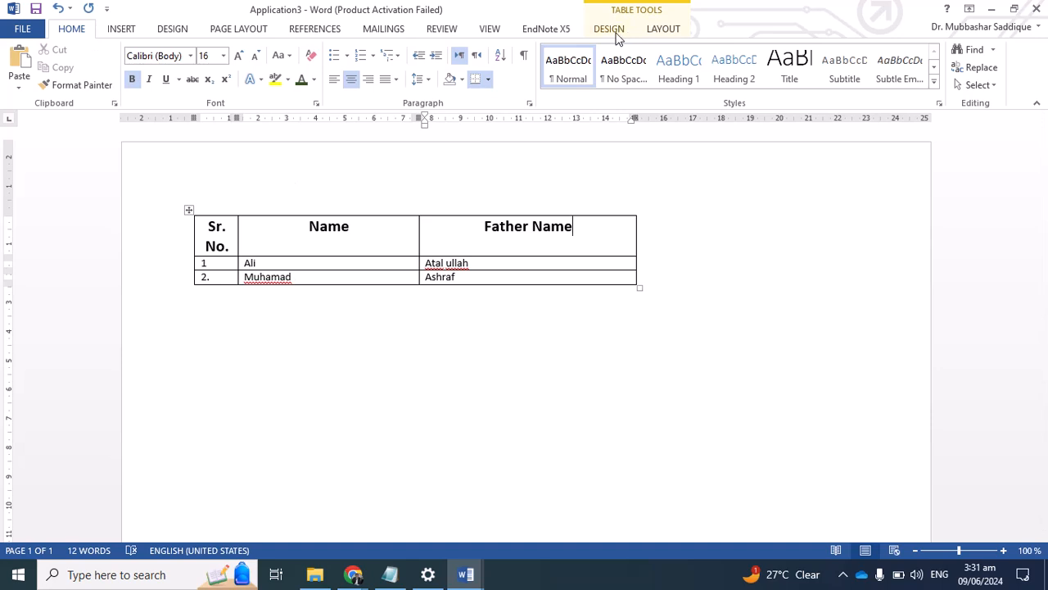
left_click(665, 33)
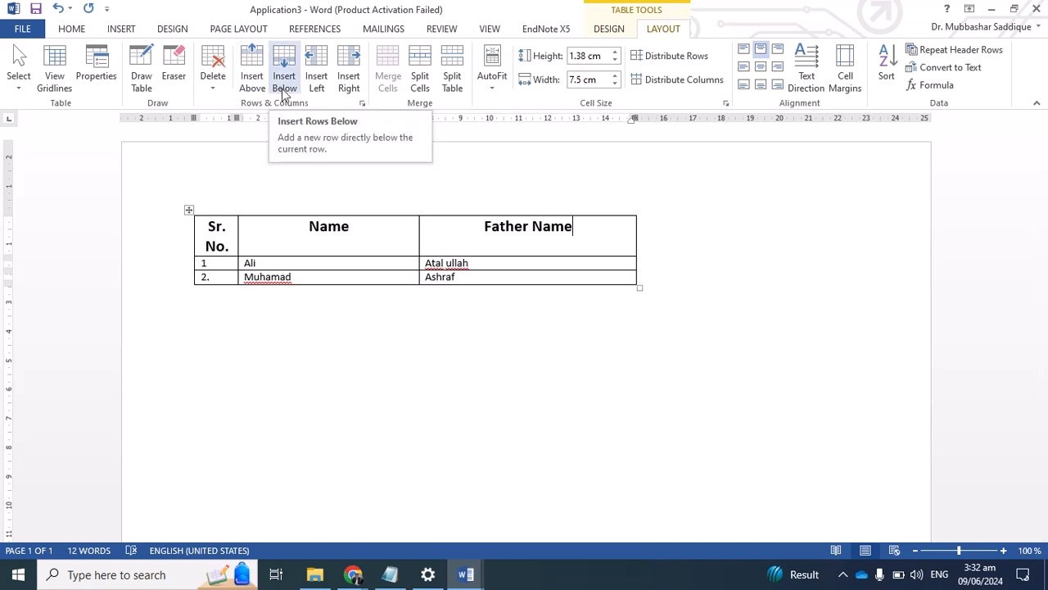
left_click(348, 86)
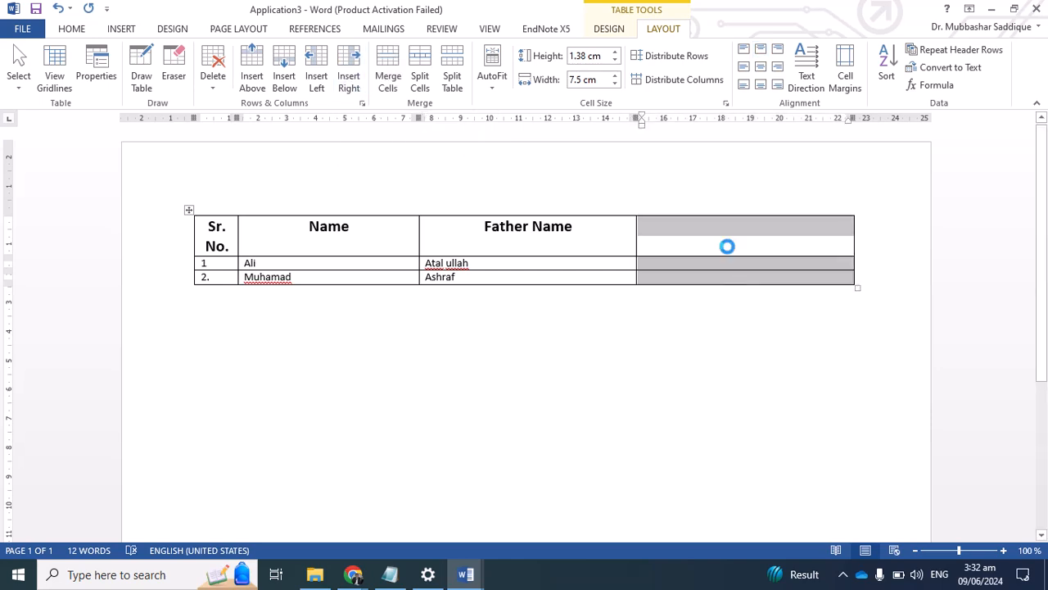
left_click(706, 244)
type("Add")
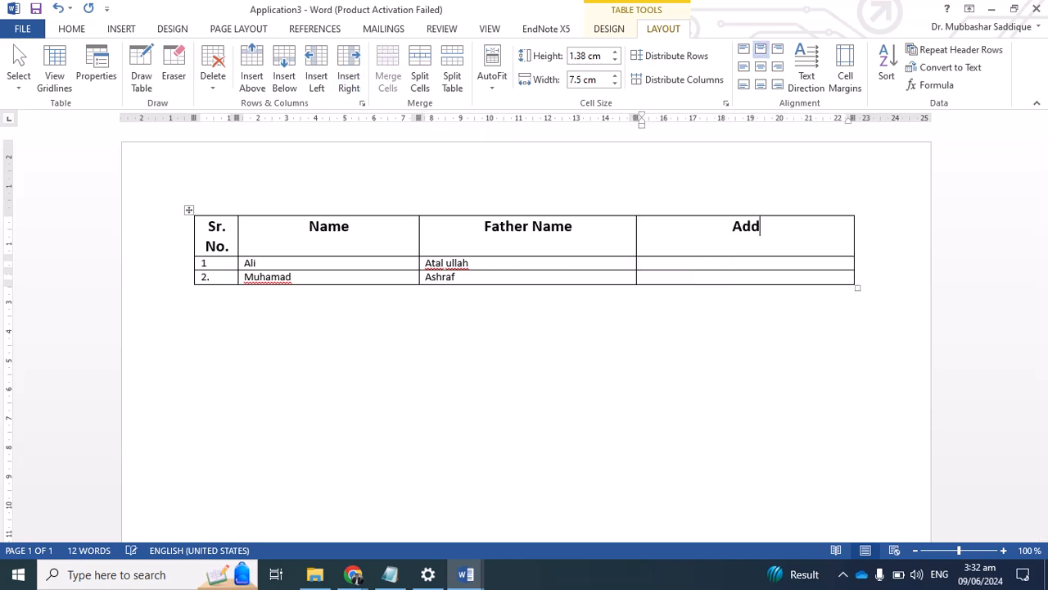
type("ress")
Step: Fill in the address of each of the two people in the Address column
key("Down")
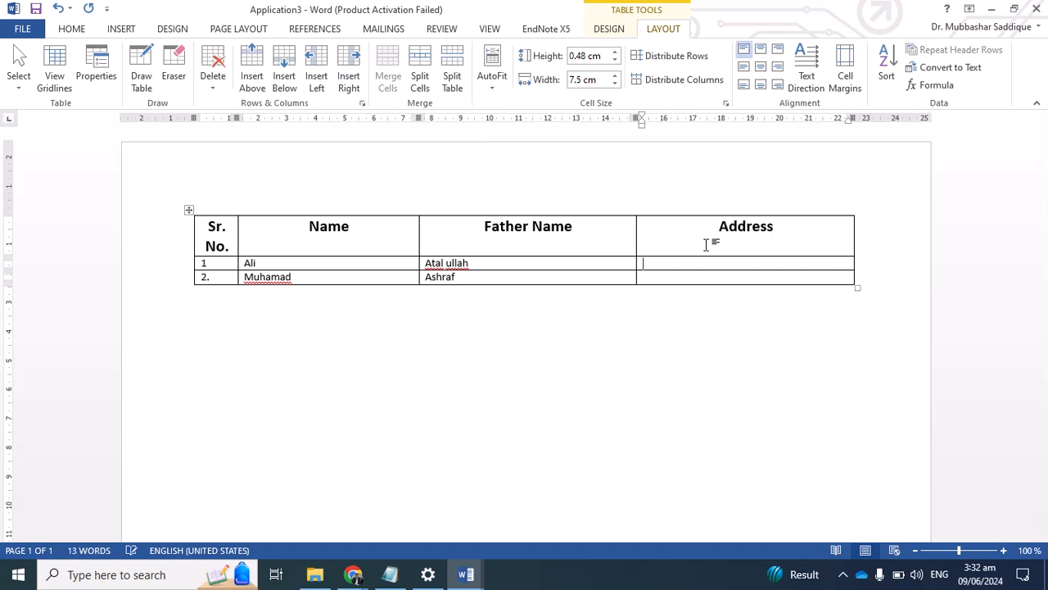
type("Pasrur")
key("Down")
type("Street ")
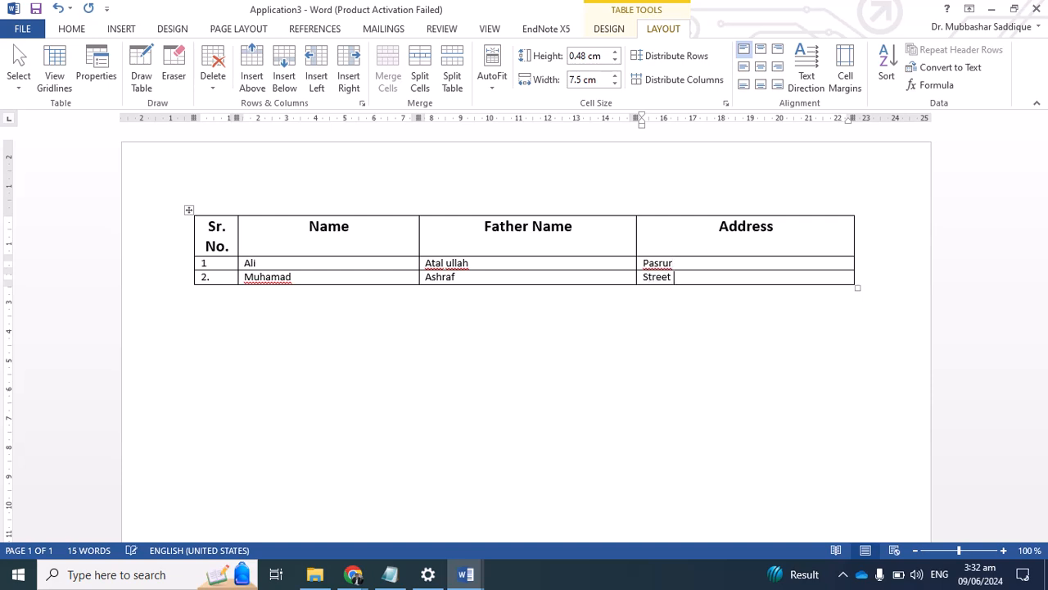
type("No. 3 Daskta")
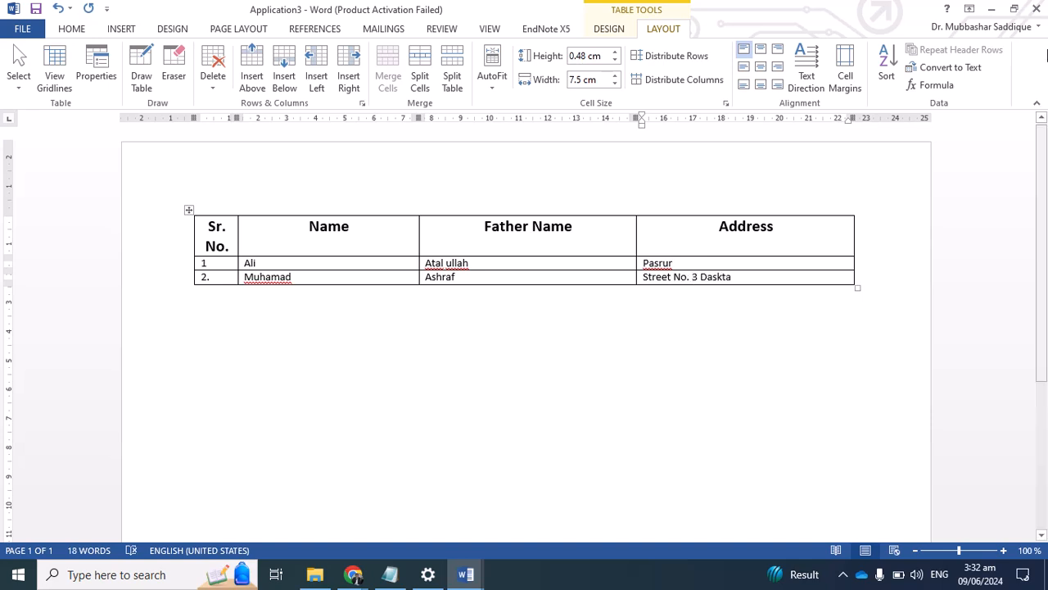
Step: Insert a column to the left of Father Name and give it the heading "Roll No."
left_click(534, 244)
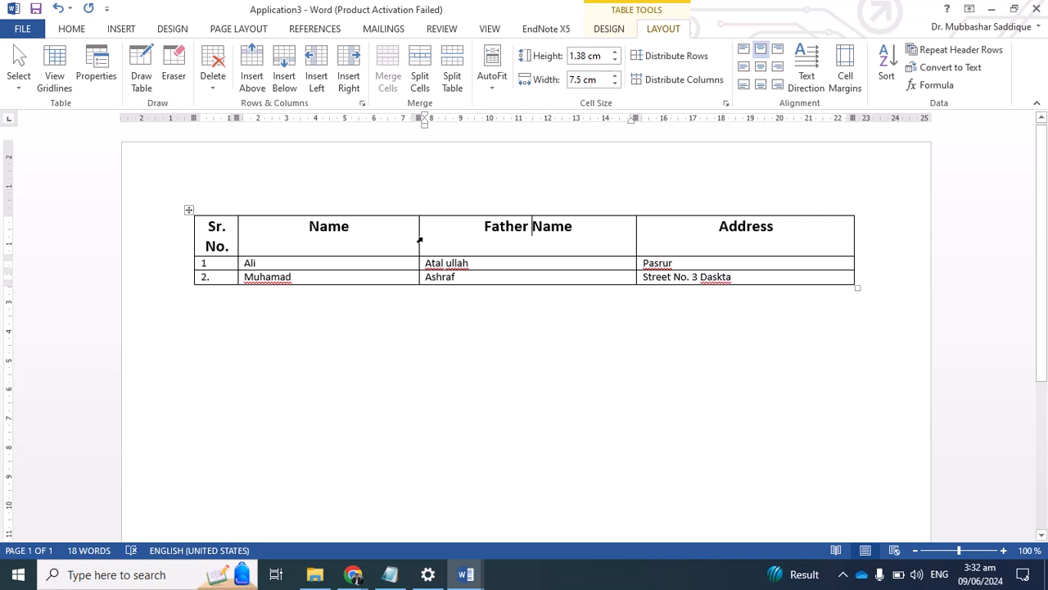
left_click(316, 74)
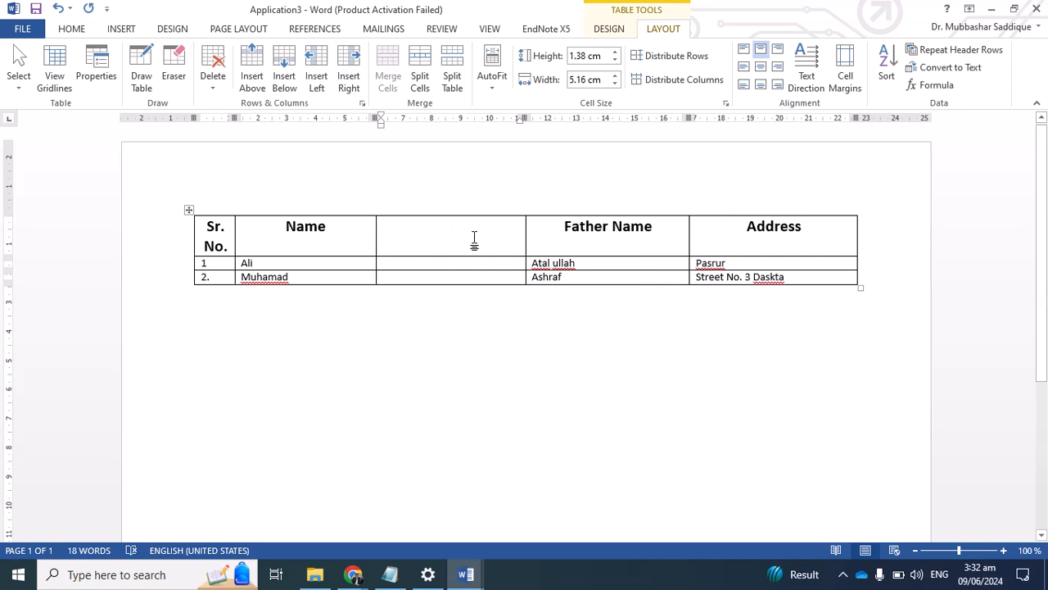
type("roll No.")
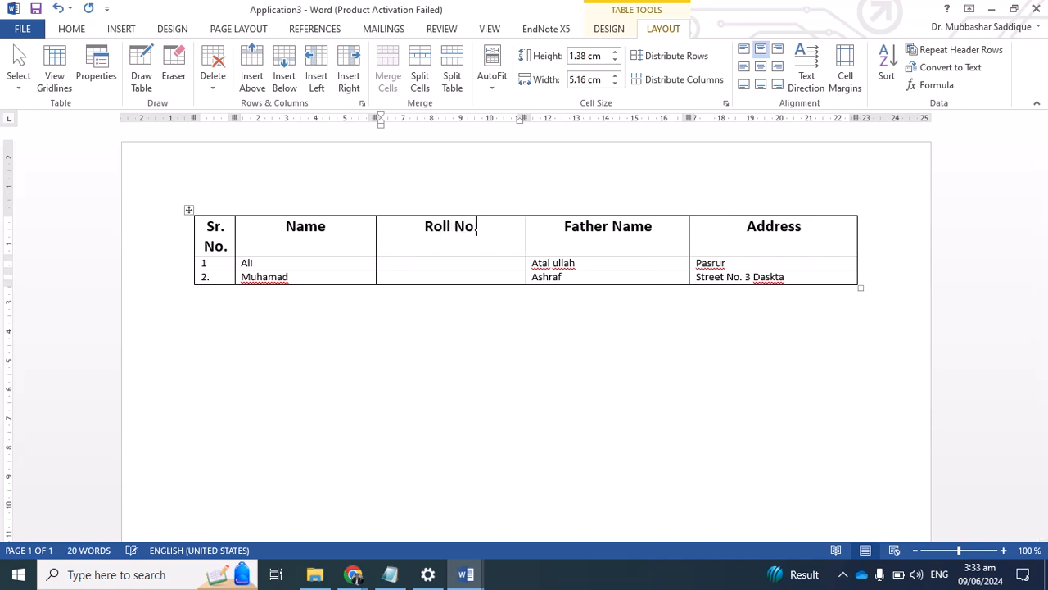
key("Down")
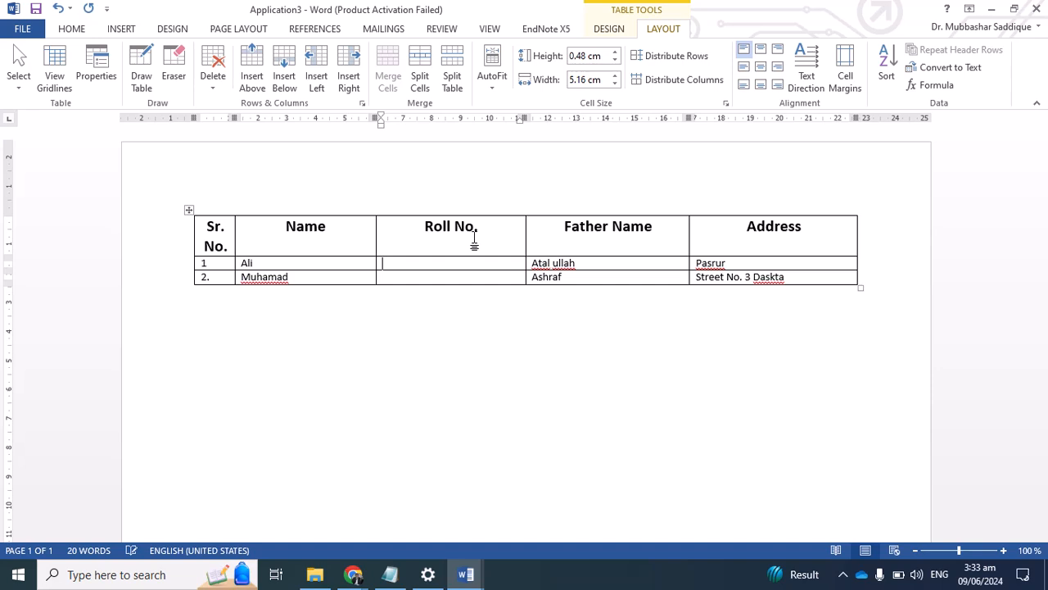
left_click(475, 280)
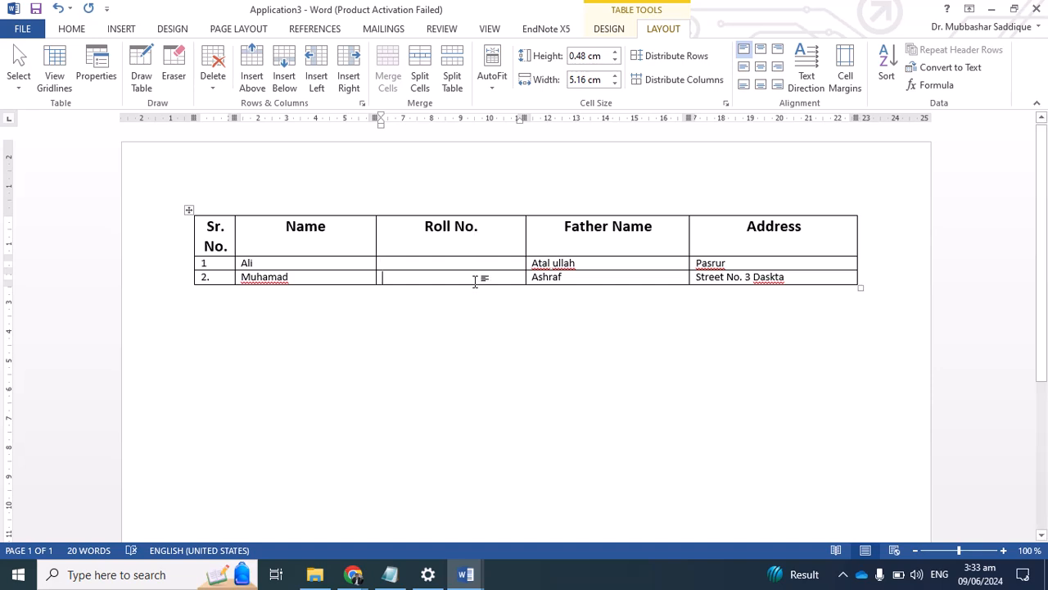
key("Down")
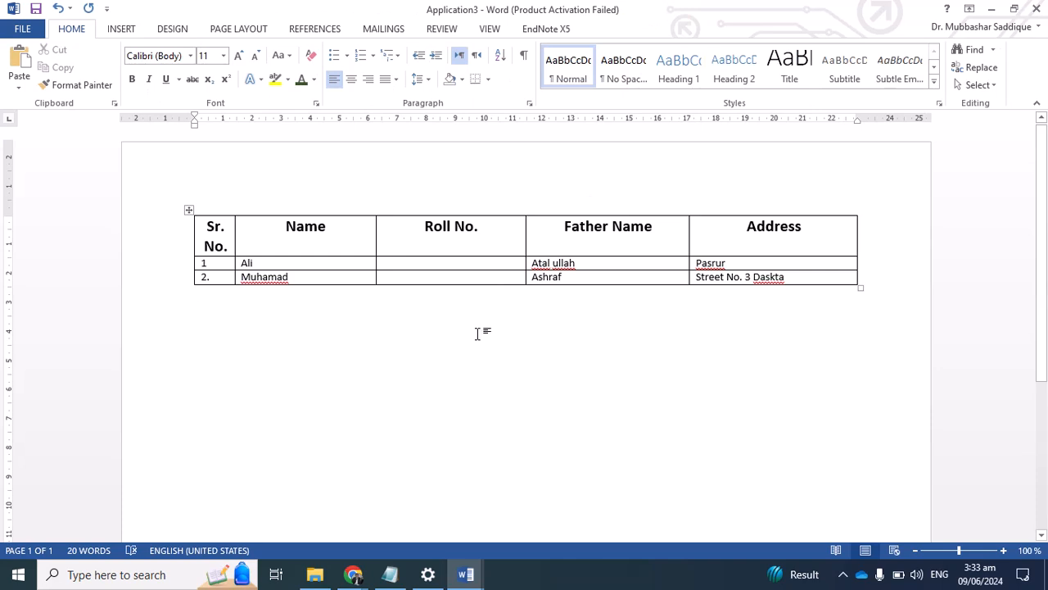
left_click(483, 279)
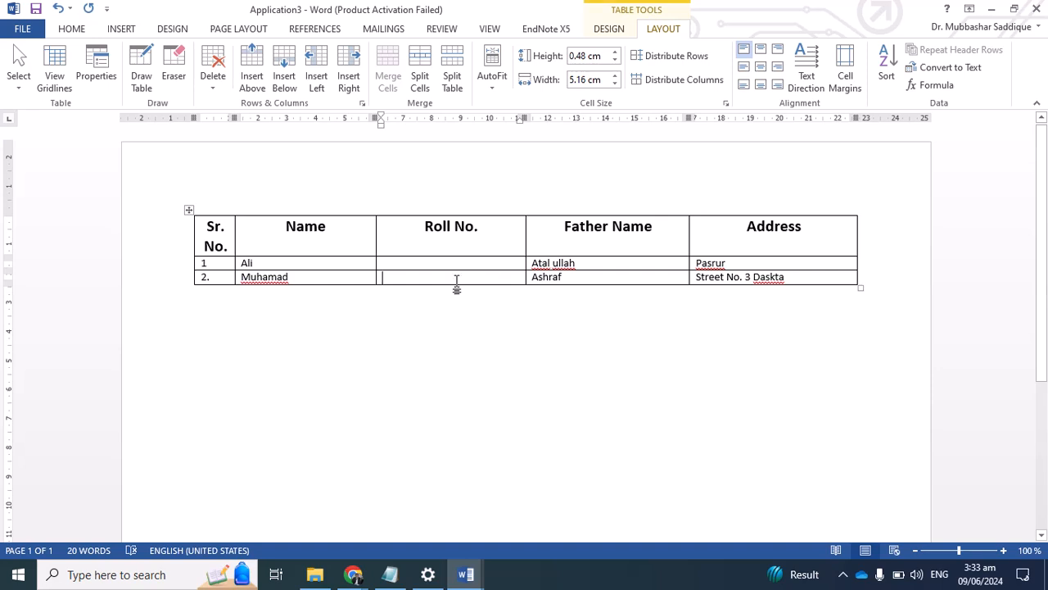
Step: Insert a row above the last row, number it 2 and renumber the last row as 3
left_click(253, 78)
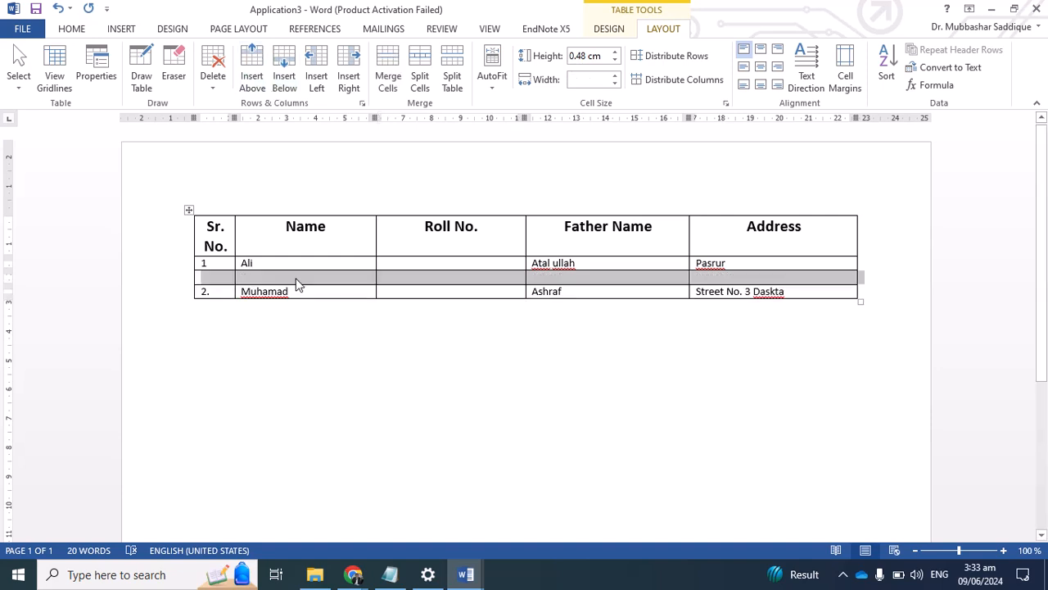
left_click(295, 278)
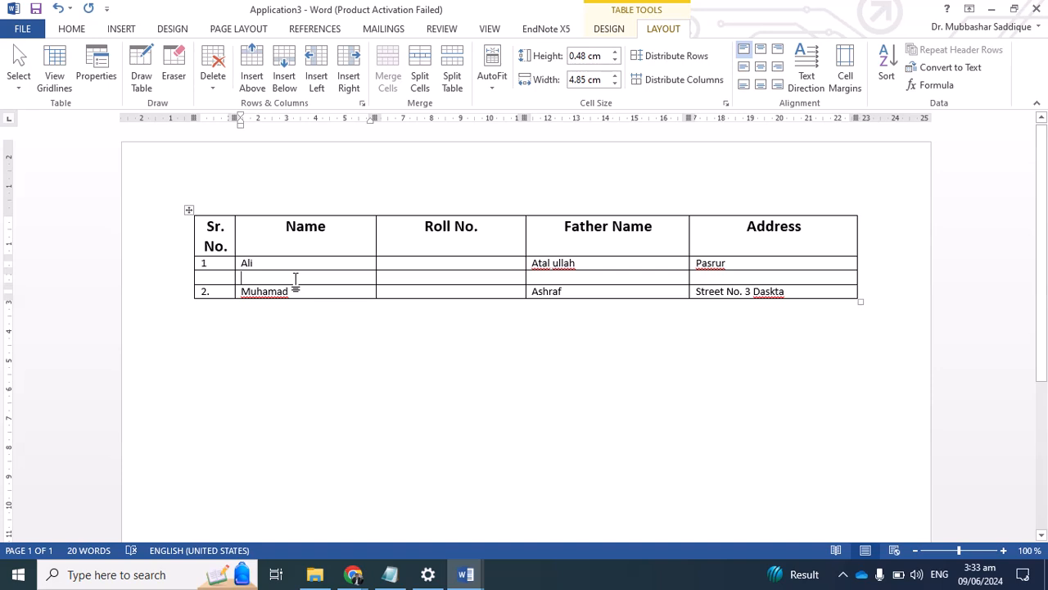
key("Left")
type("2")
key("Down")
key("BackSpace")
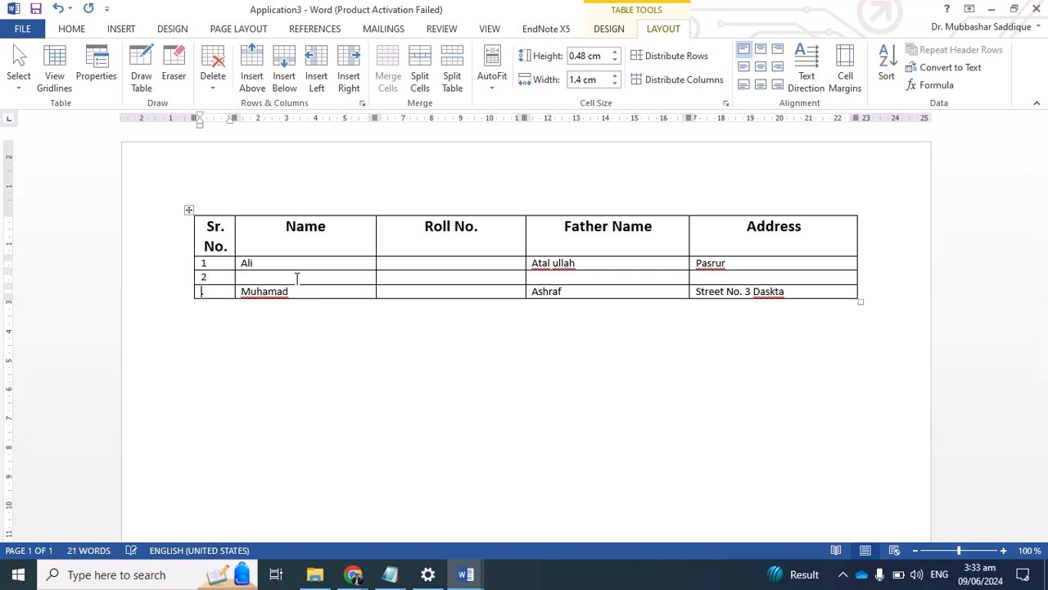
type("3")
Step: Fill in the person's name, father's name and address in row 2, leaving Roll No. empty
left_click(295, 278)
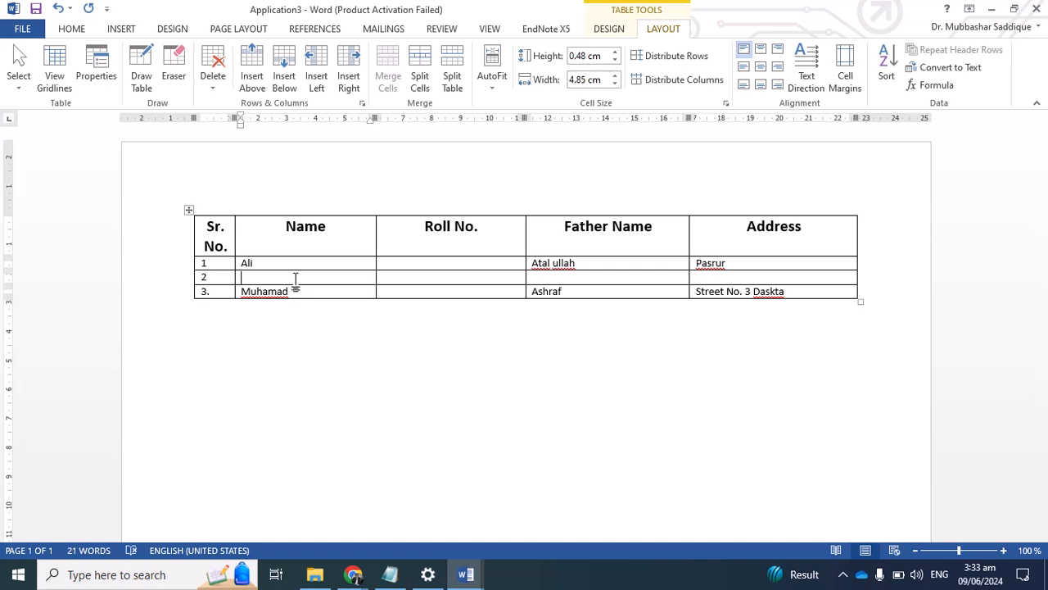
type("ALi")
key("Tab")
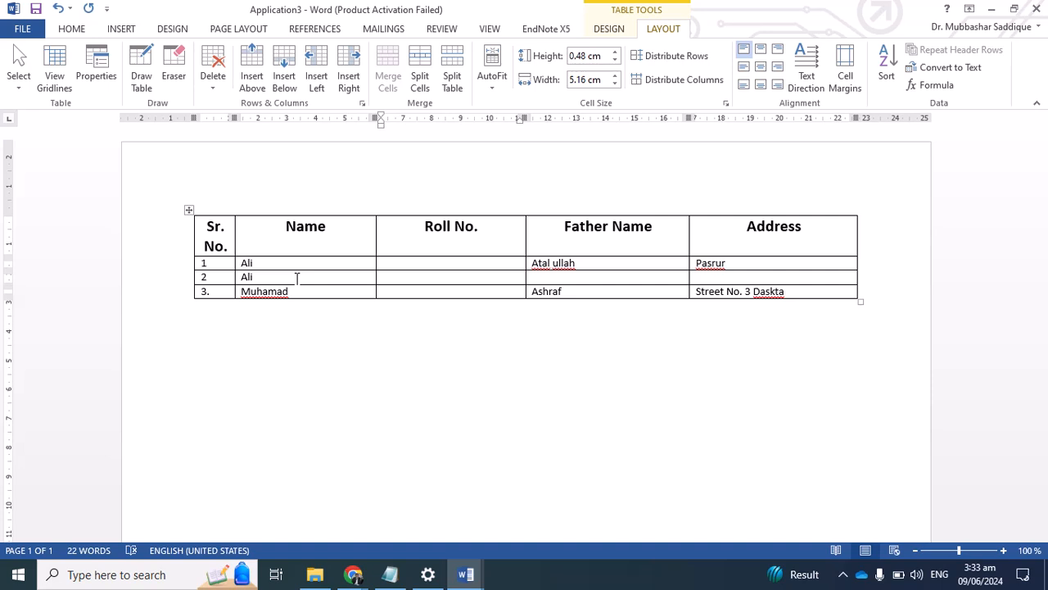
key("Tab")
type("Abdu")
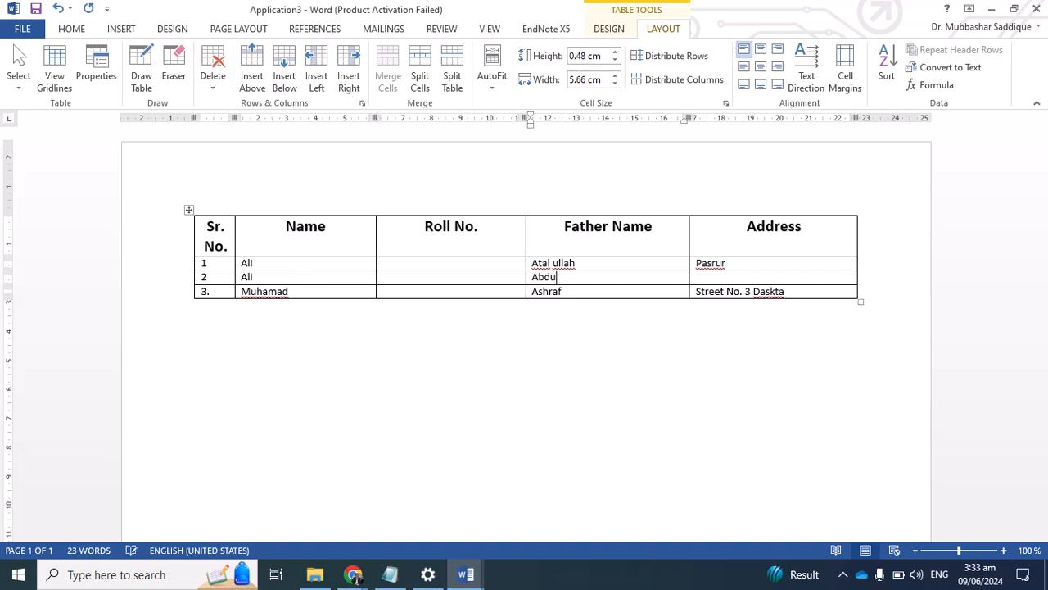
type("llah")
key("Tab")
type("Pasur")
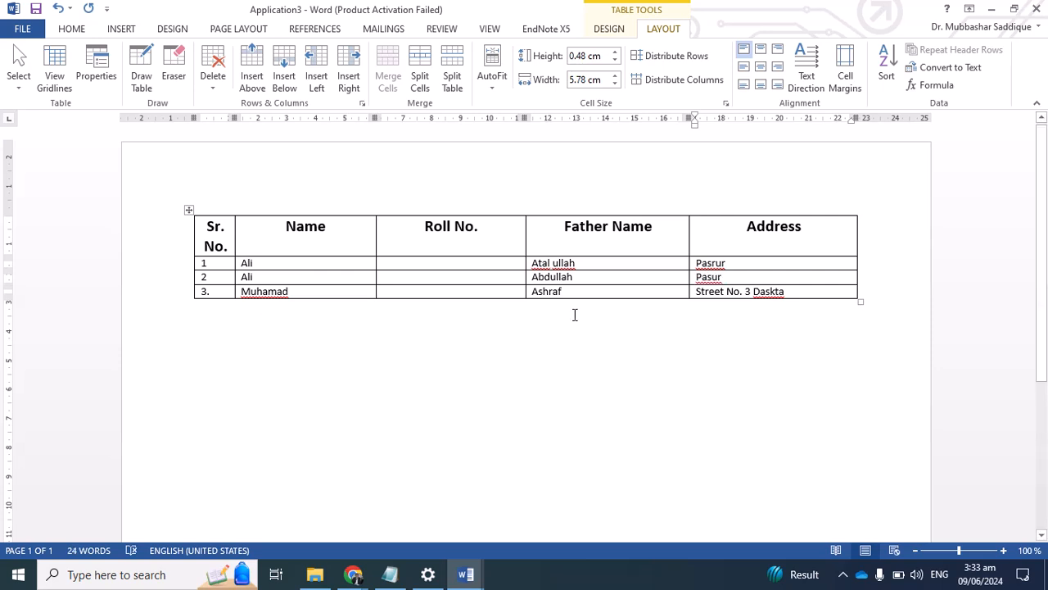
Step: Shade the table's header row with the light grey theme color
left_click(429, 263)
left_click(204, 229)
left_click_drag(203, 229, 474, 230)
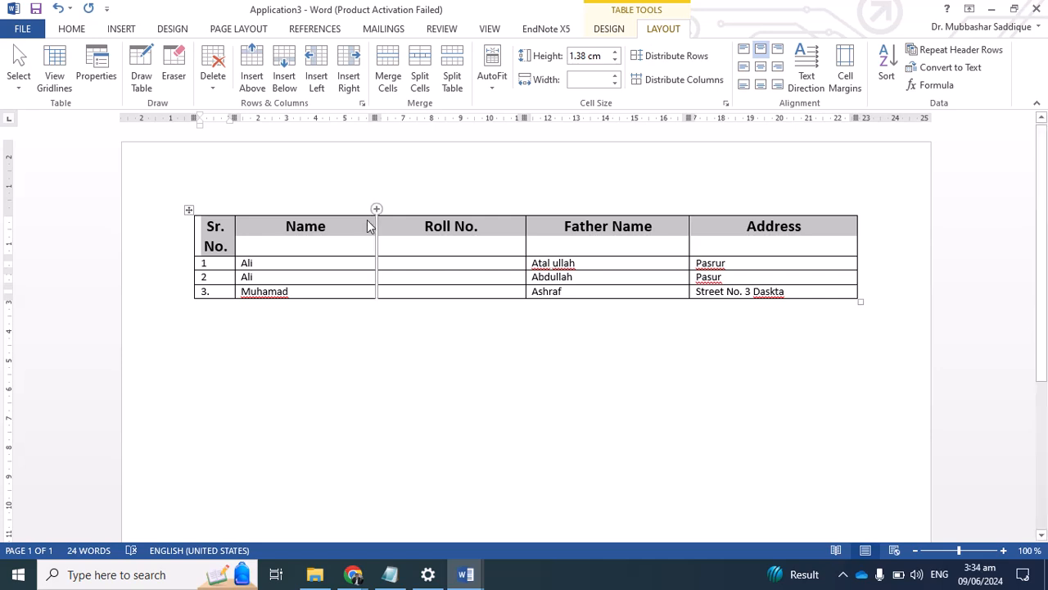
left_click(613, 29)
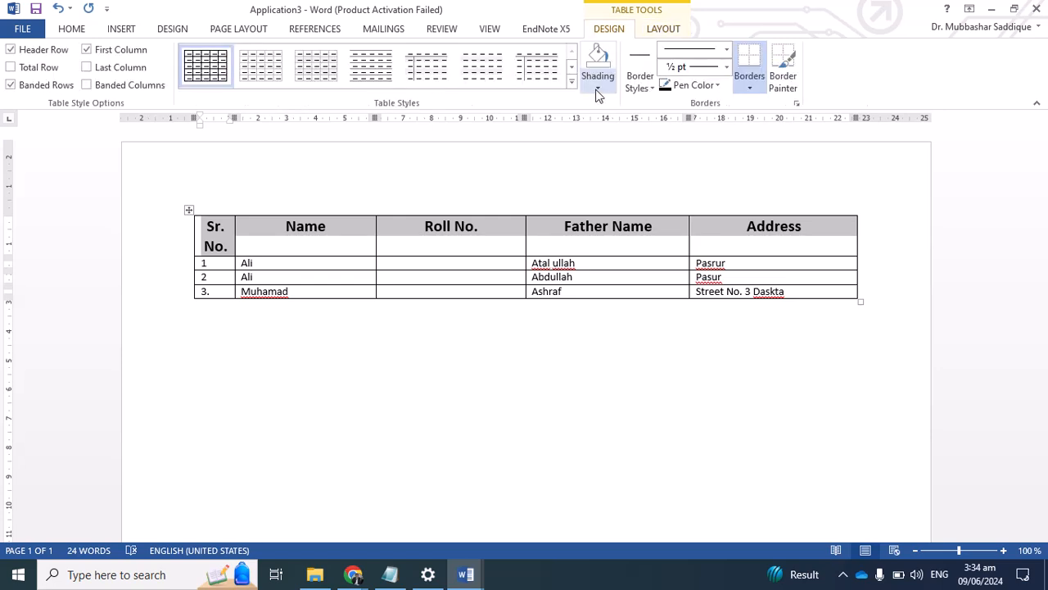
left_click(598, 90)
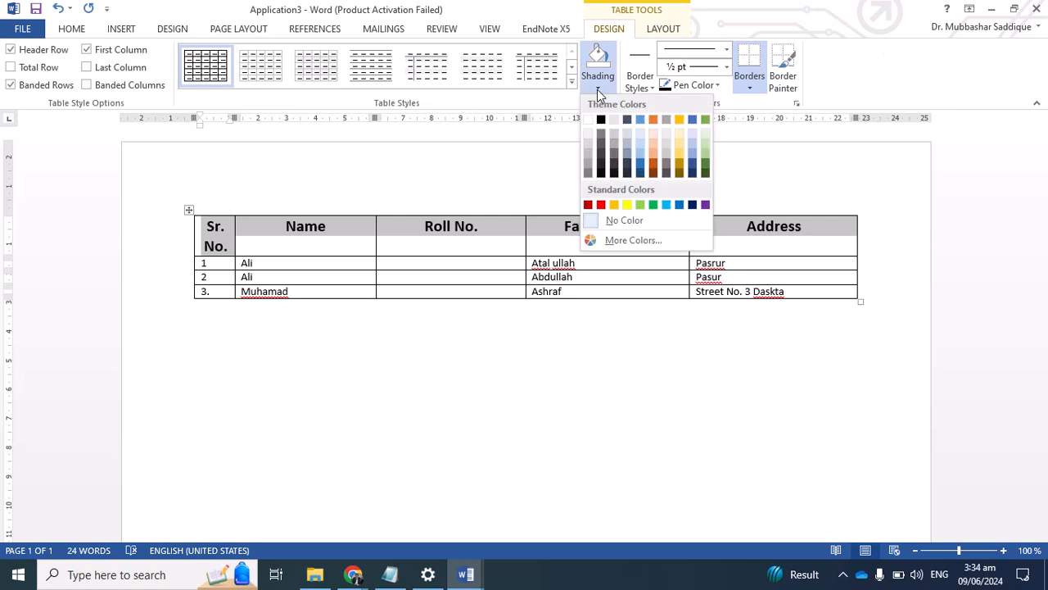
left_click(616, 120)
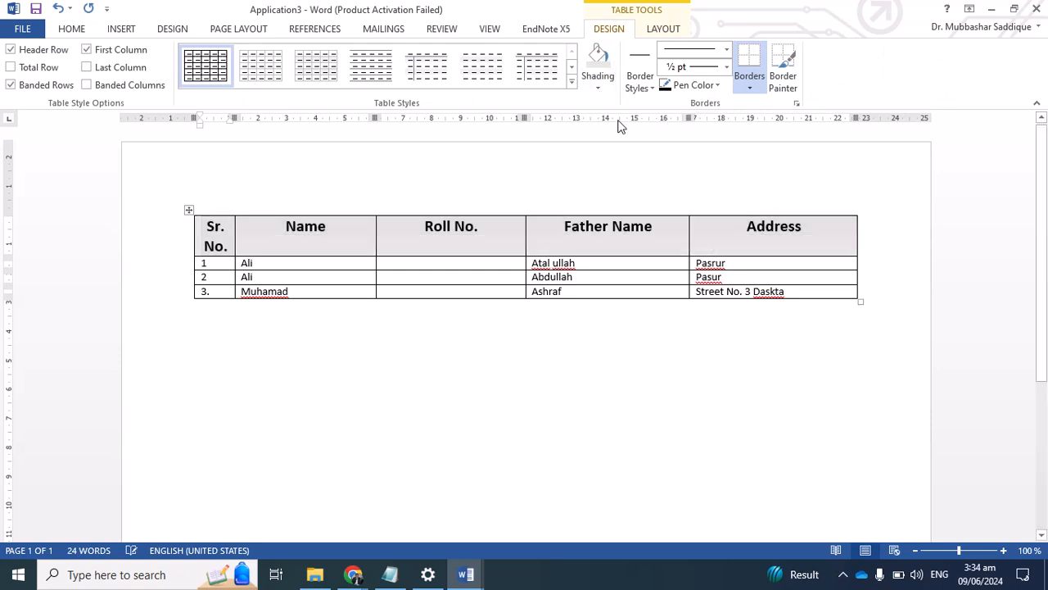
Step: Shade the three data rows below the header light green and save the document
left_click(217, 263)
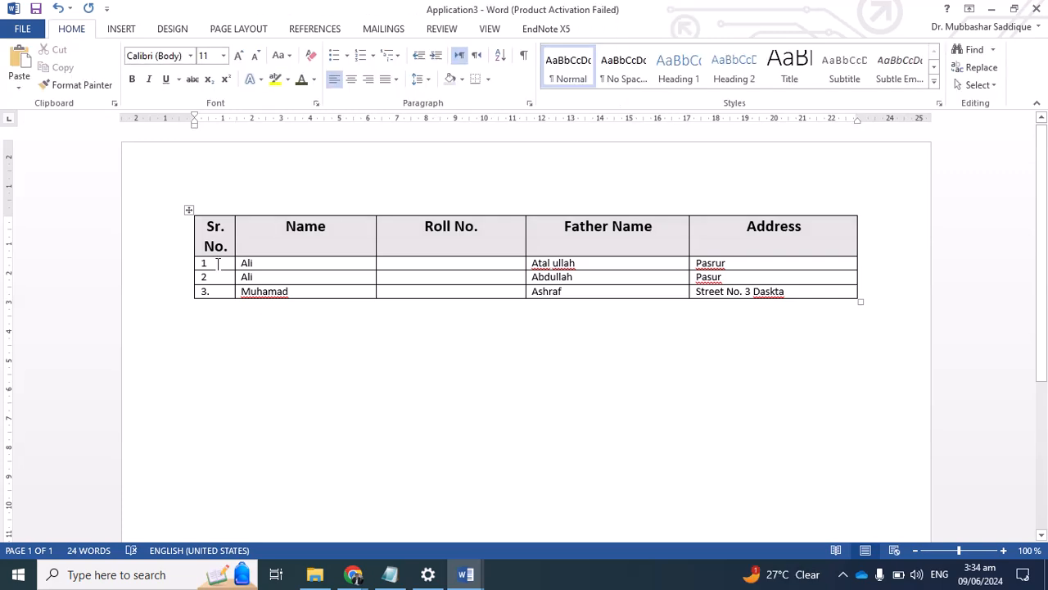
left_click_drag(218, 263, 851, 291)
left_click(608, 29)
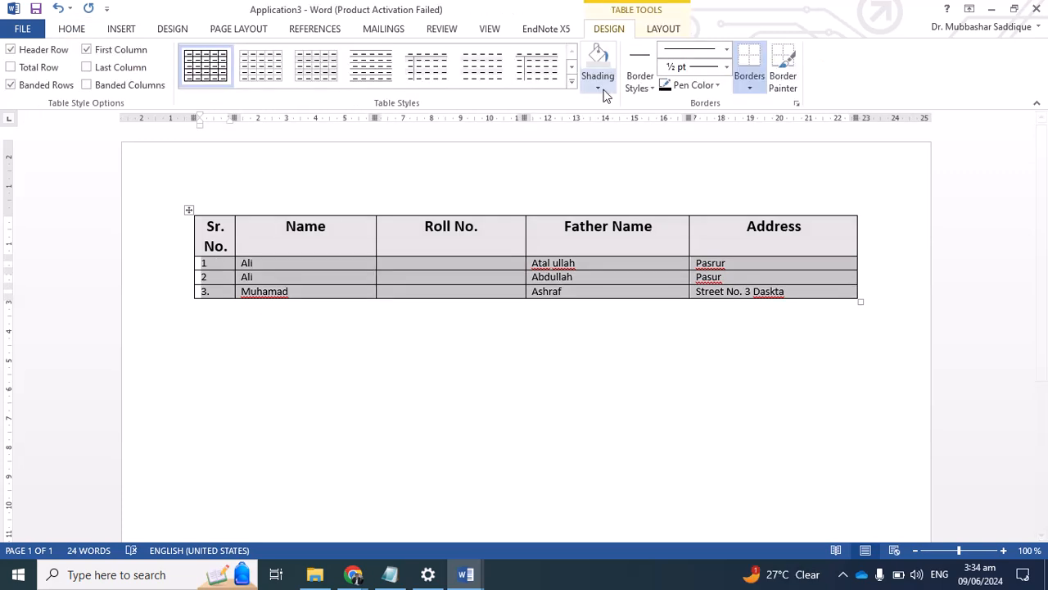
left_click(601, 88)
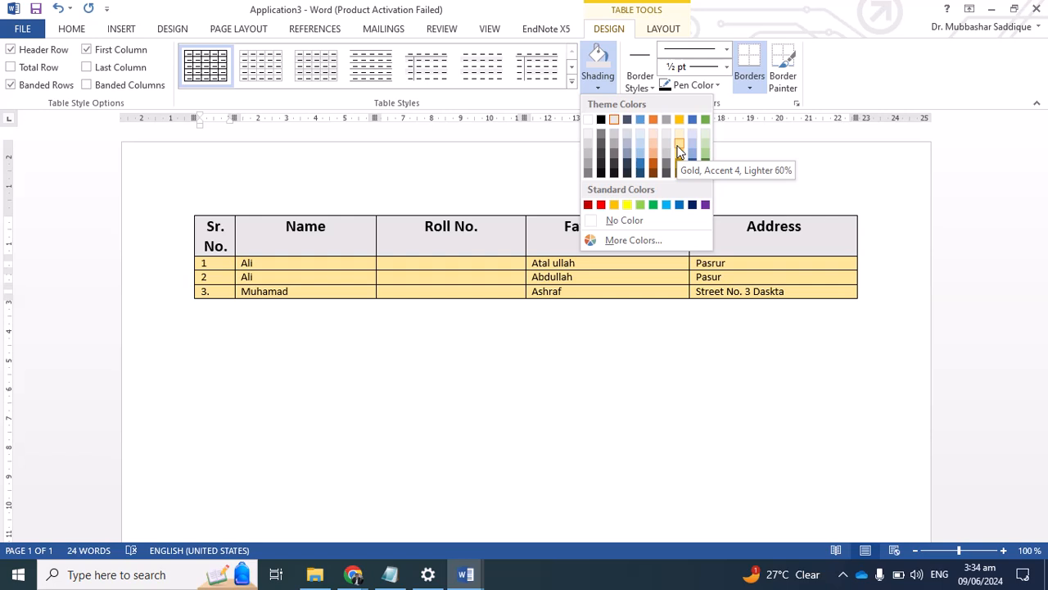
left_click(678, 152)
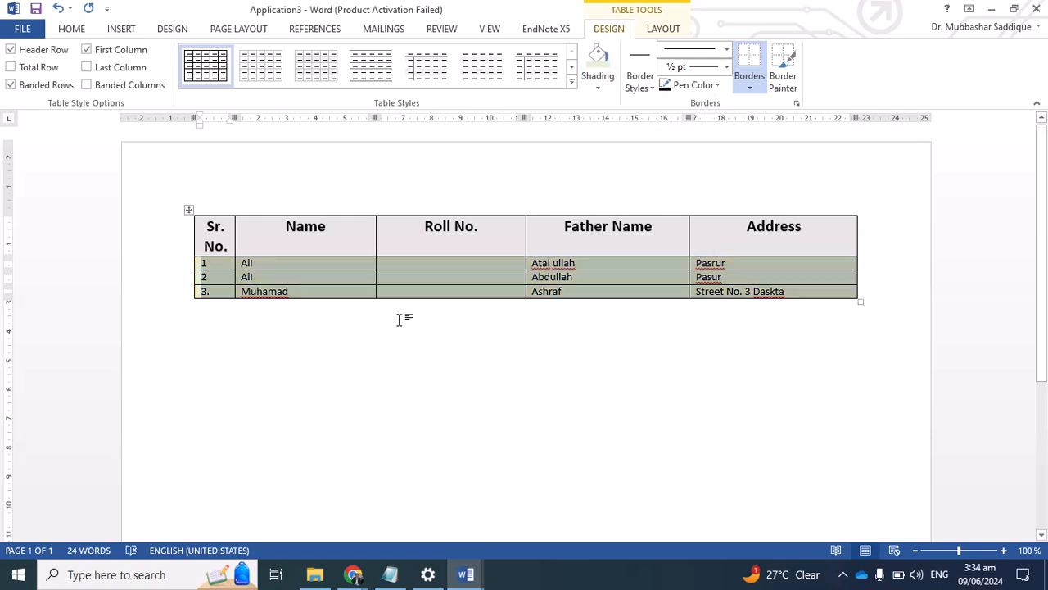
left_click(568, 298)
key("ctrl+s")
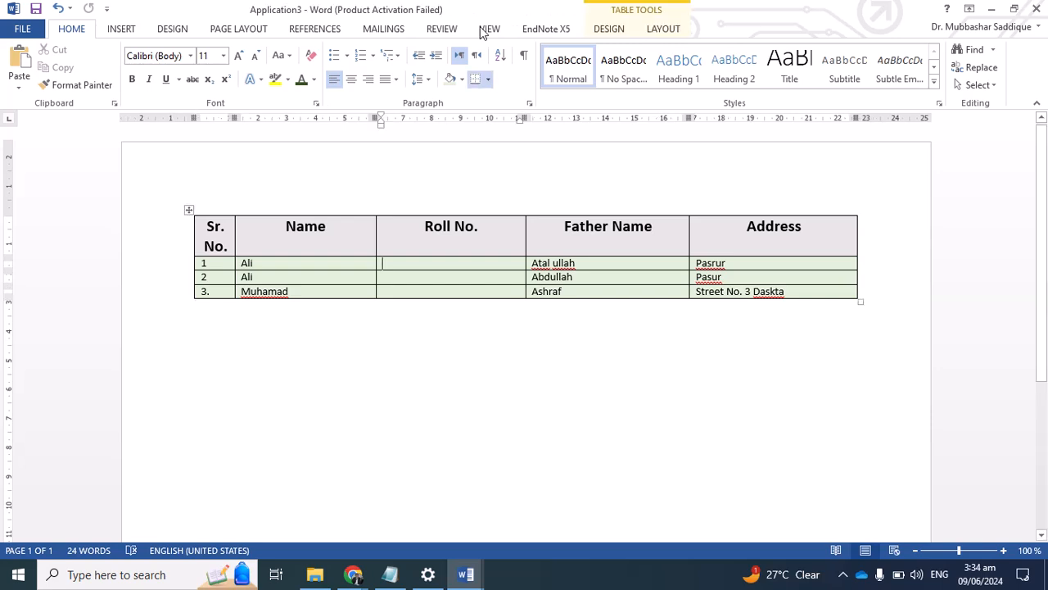
Step: Remove all borders from the entire table
left_click(609, 29)
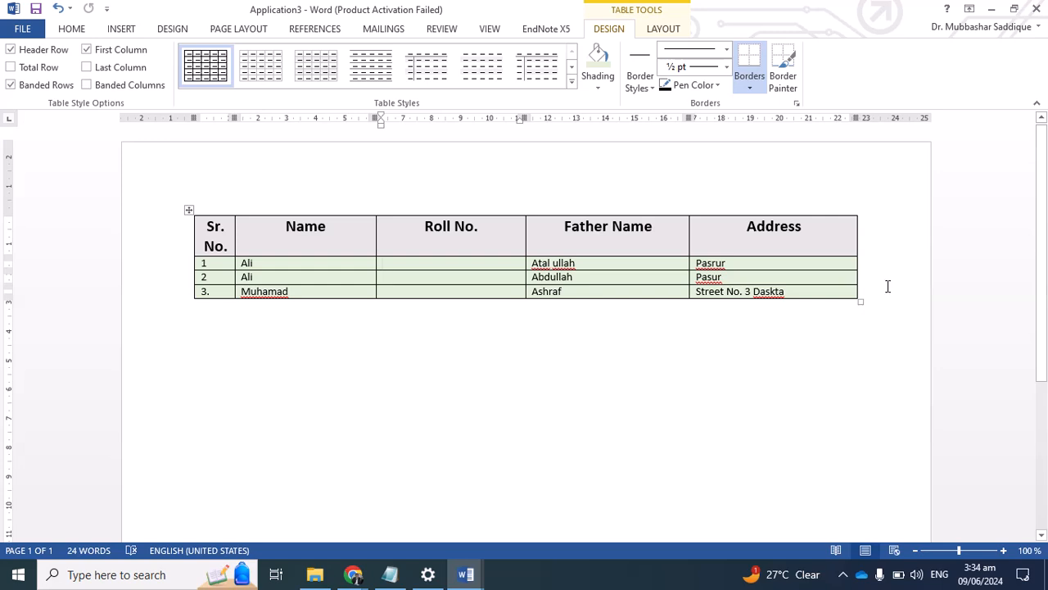
left_click_drag(203, 227, 333, 240)
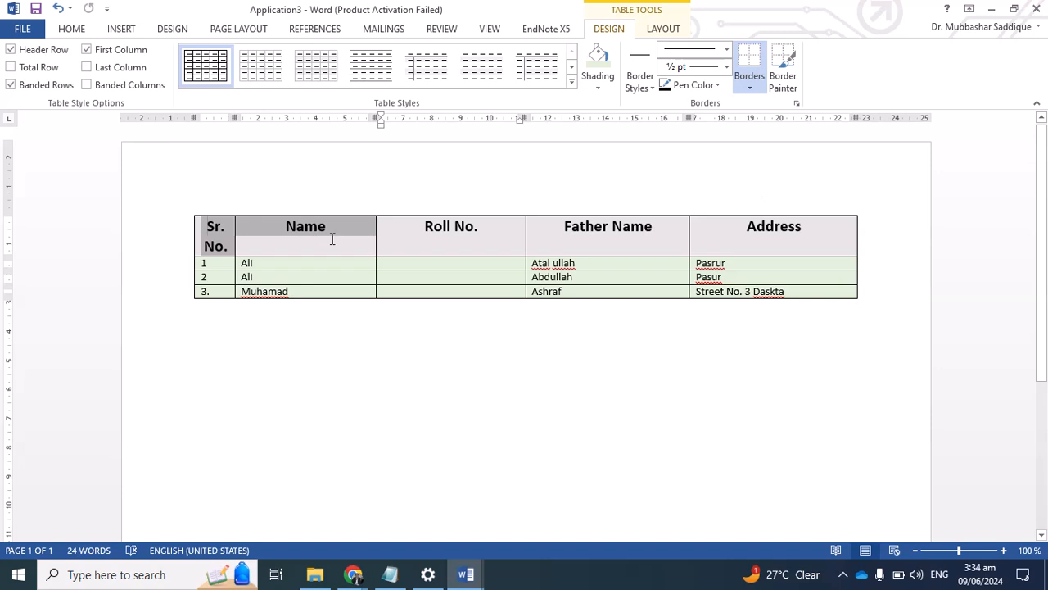
left_click_drag(333, 239, 826, 302)
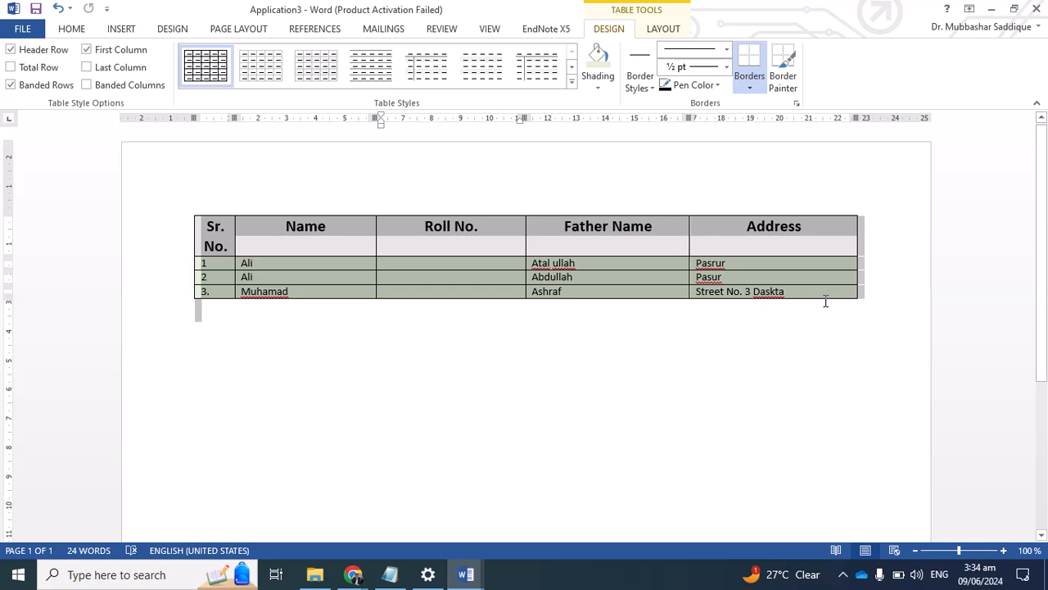
left_click(750, 85)
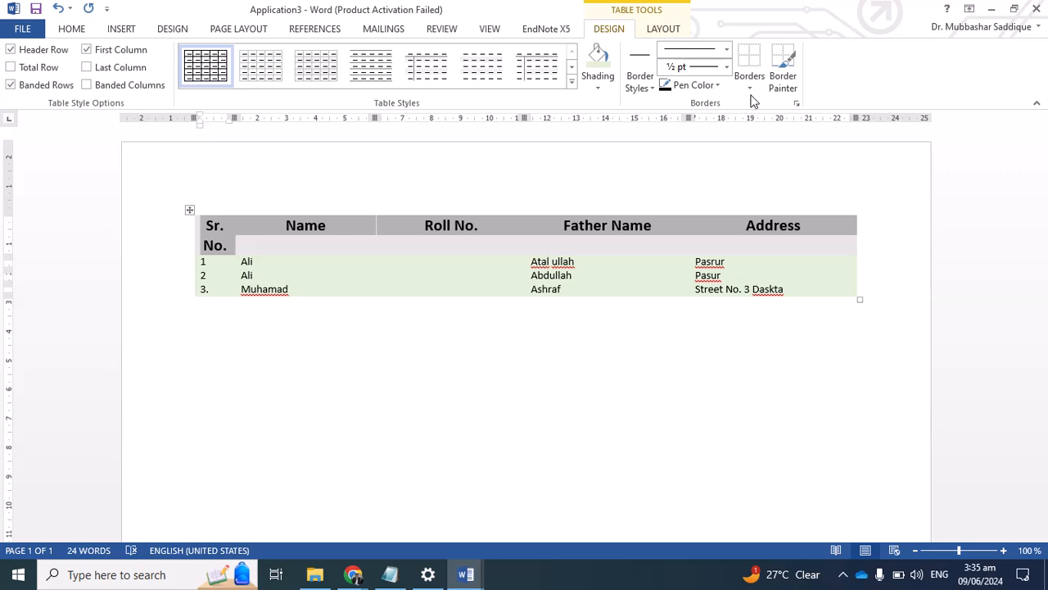
Step: Add top and bottom borders to the header row and a bottom border under the last row
left_click(749, 82)
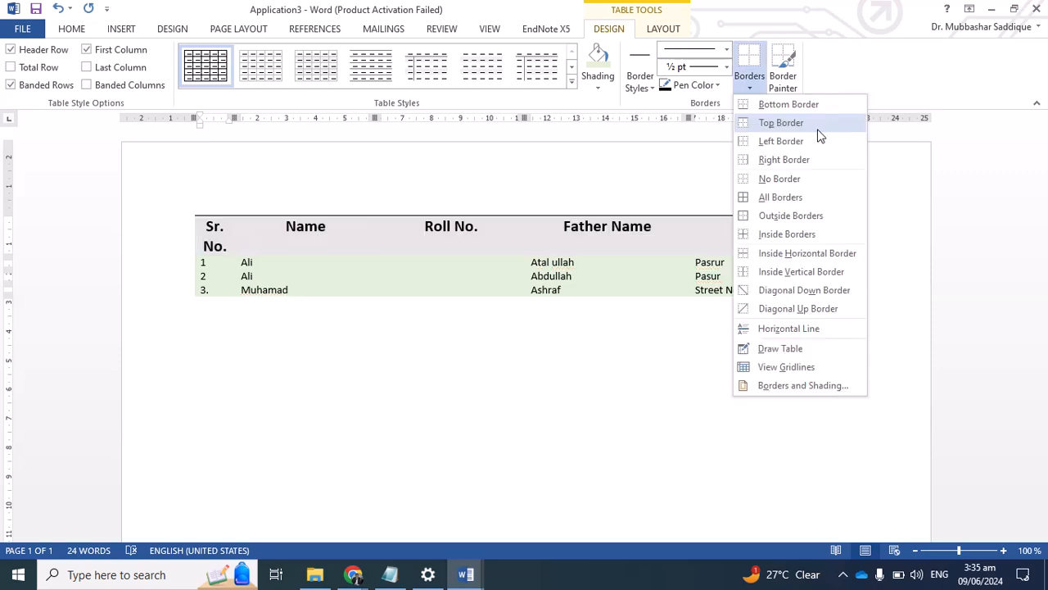
left_click(754, 104)
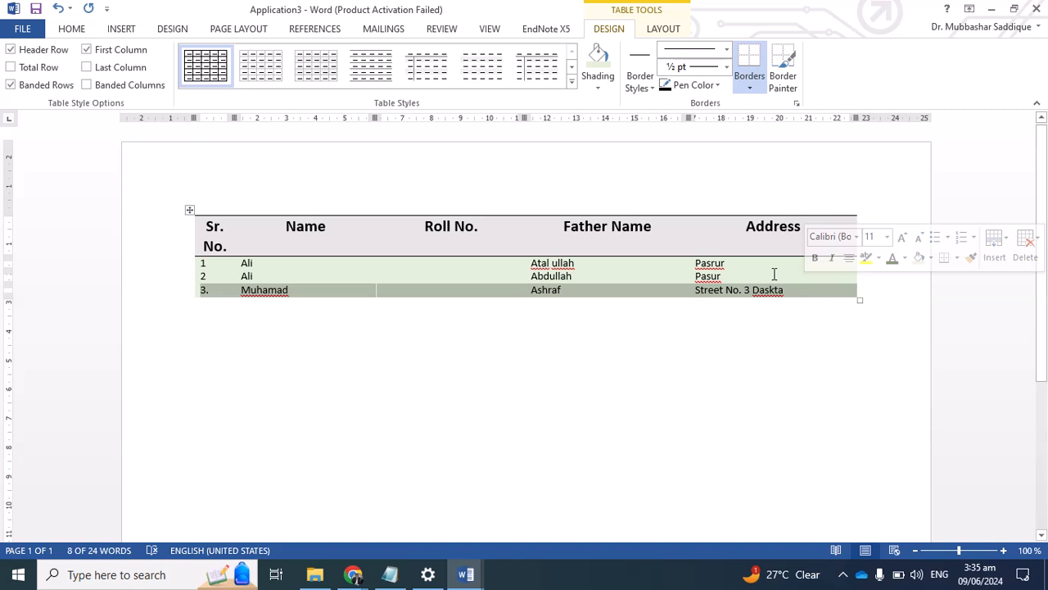
left_click(557, 336)
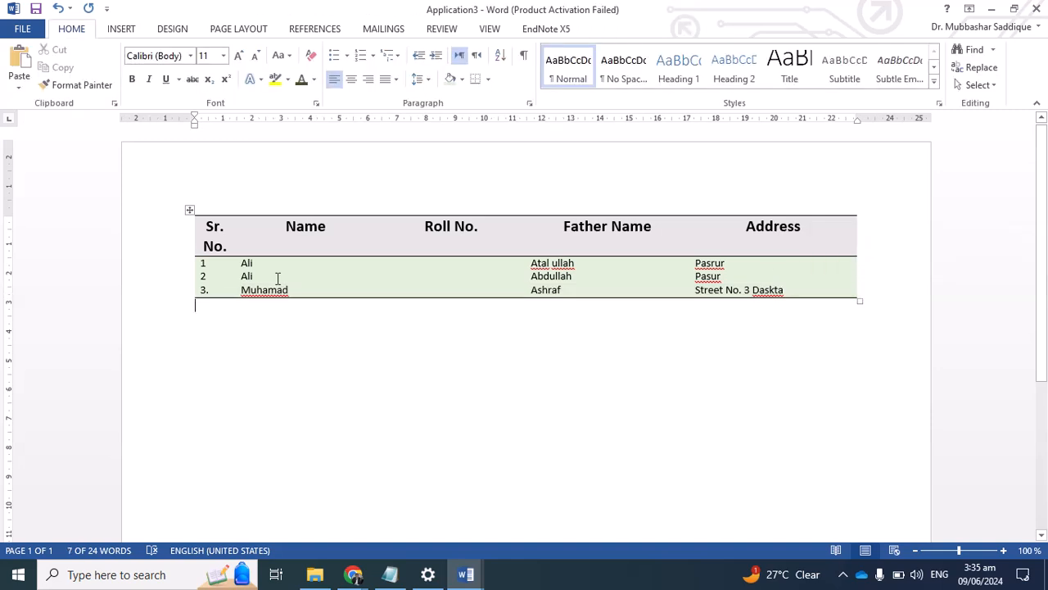
Step: Paint the header row's top border with a 2 ¼ pt line using the Border Painter
left_click_drag(230, 246, 786, 248)
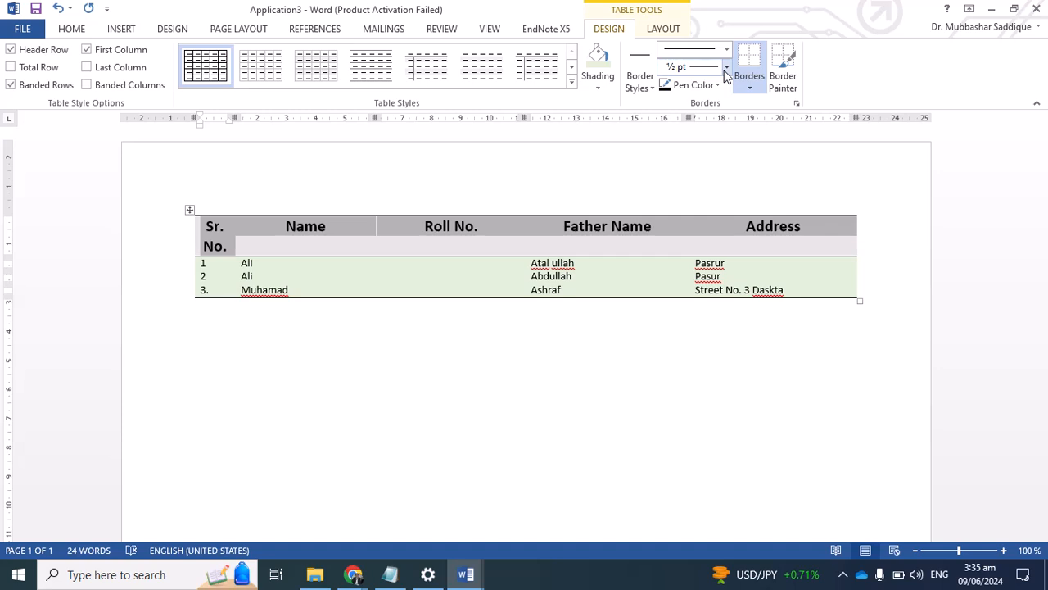
left_click(726, 67)
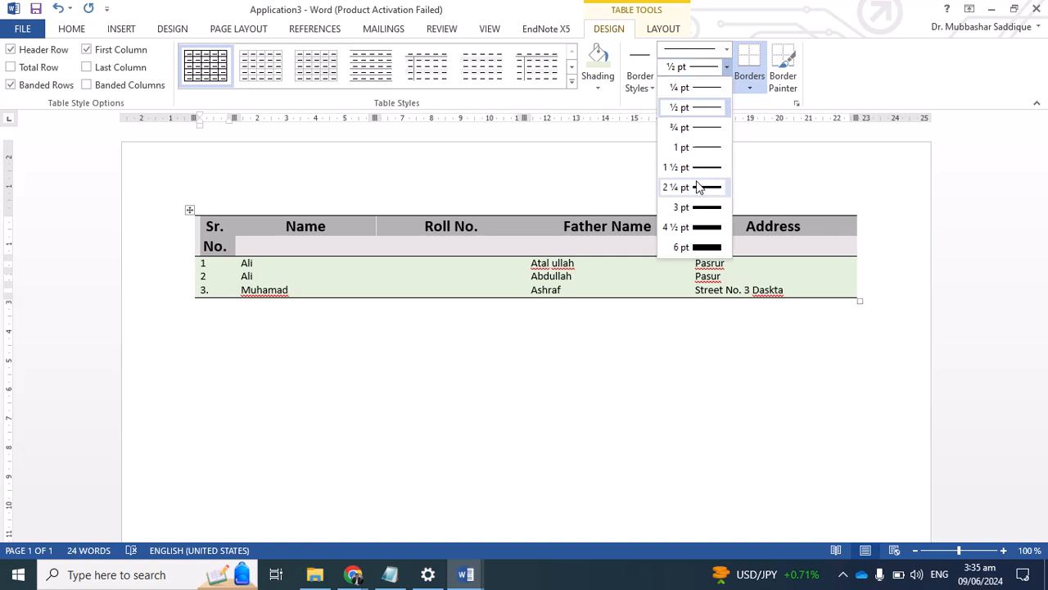
left_click(714, 187)
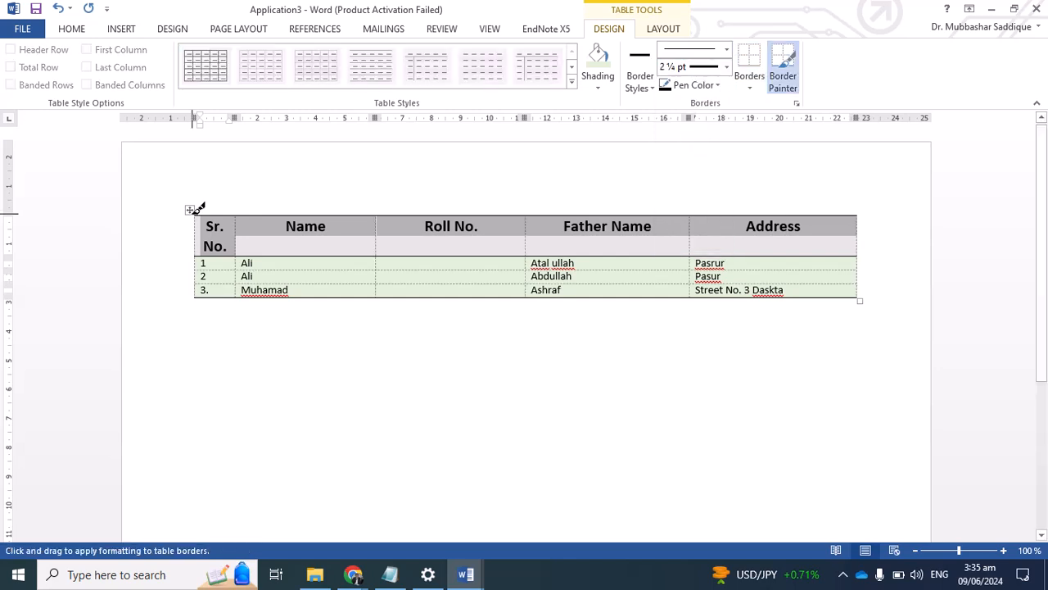
left_click_drag(193, 214, 855, 217)
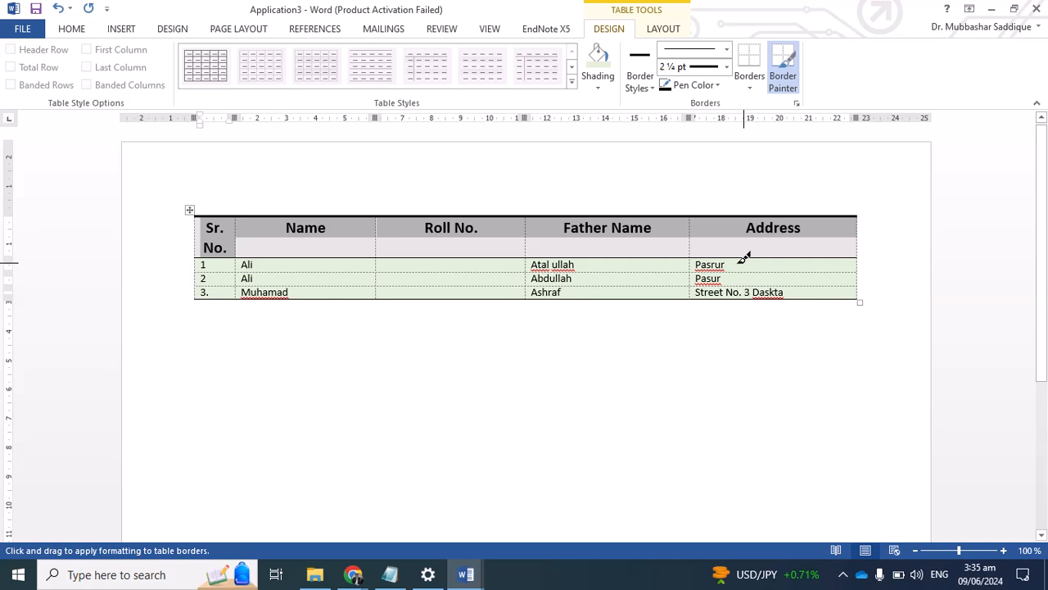
left_click(744, 352)
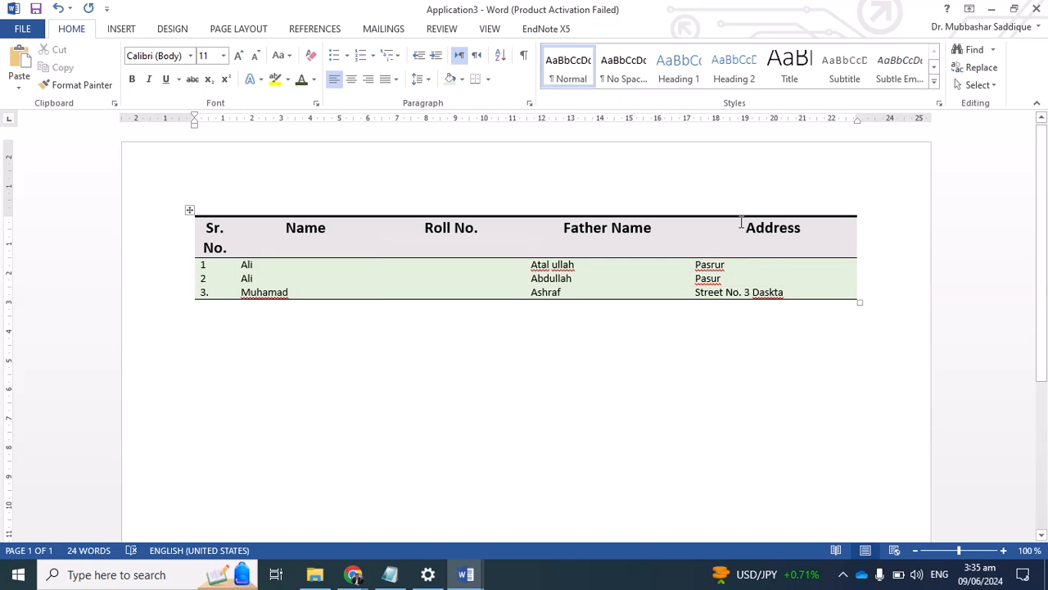
Step: Apply a ½ pt double-line bottom border under the table's last row
left_click_drag(205, 293, 845, 283)
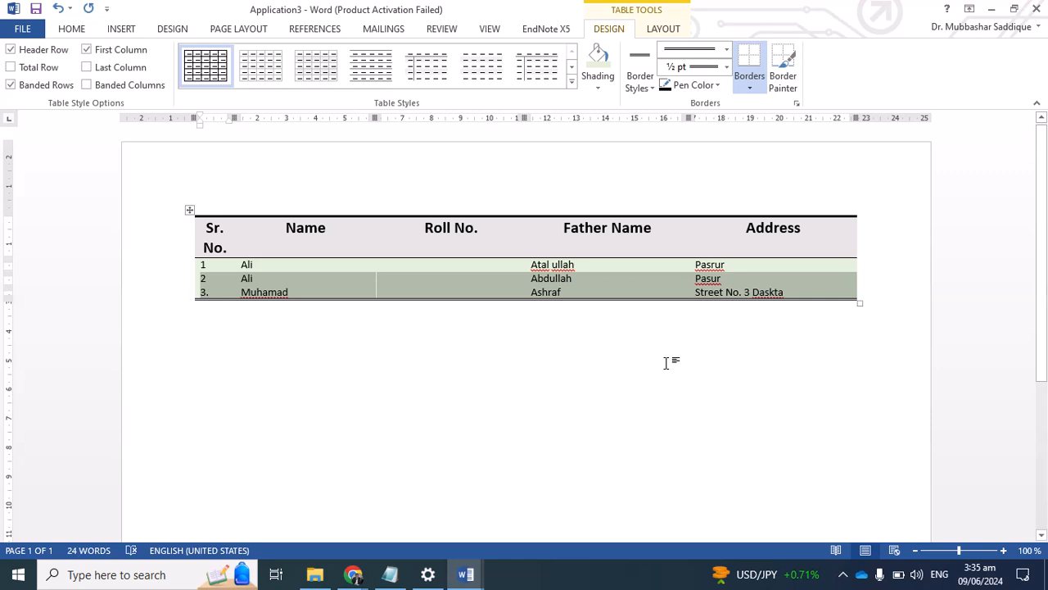
left_click(666, 363)
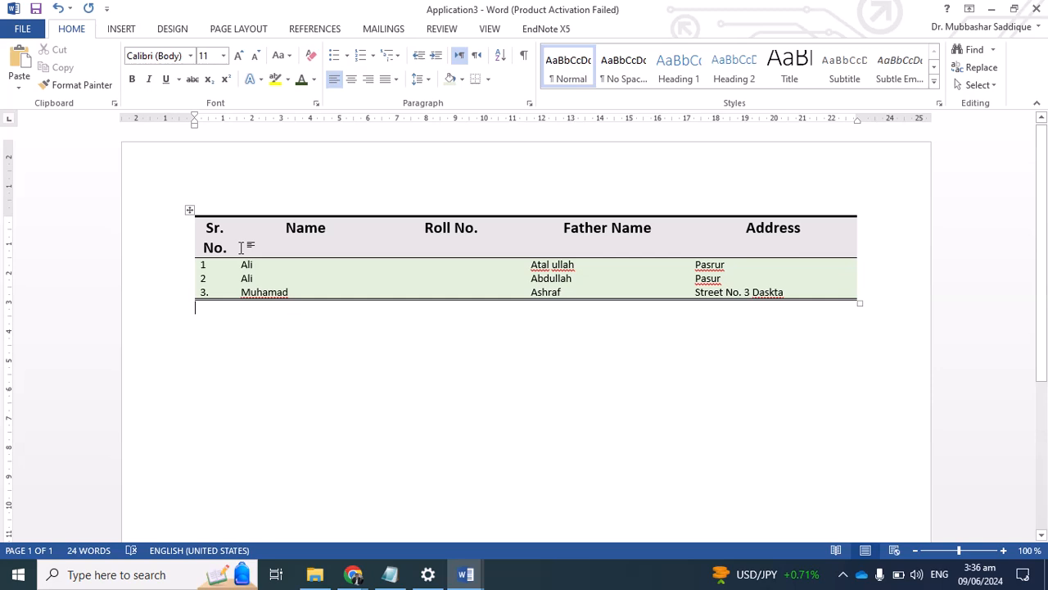
left_click(484, 235)
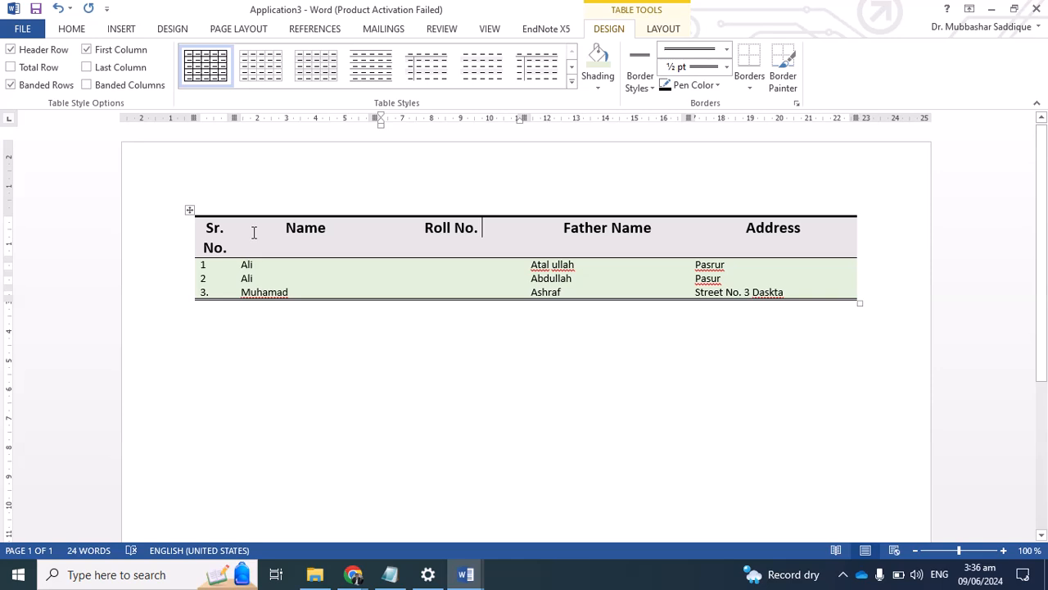
left_click(182, 235)
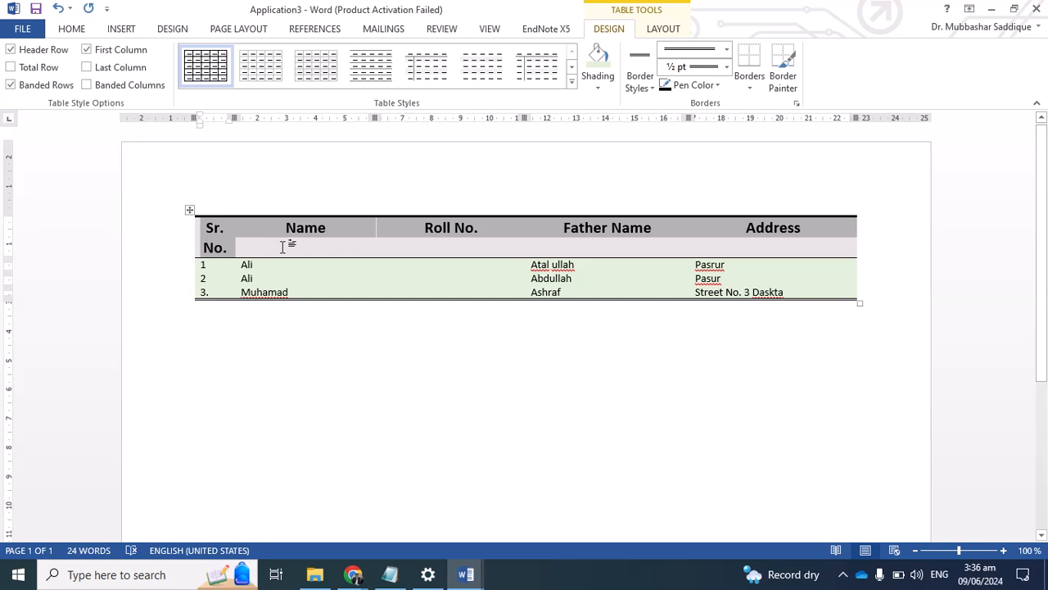
left_click(843, 574)
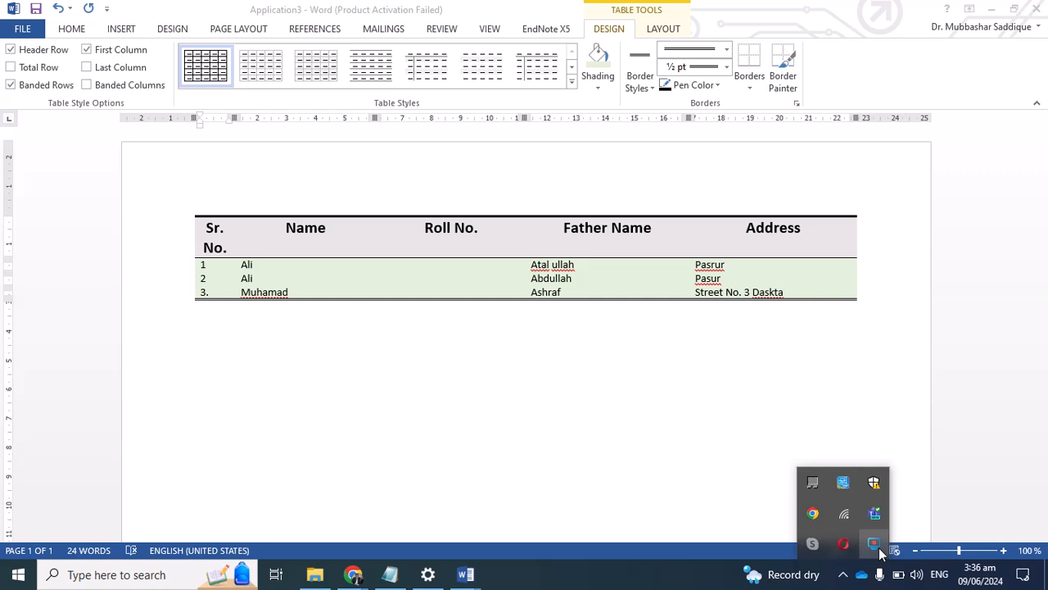